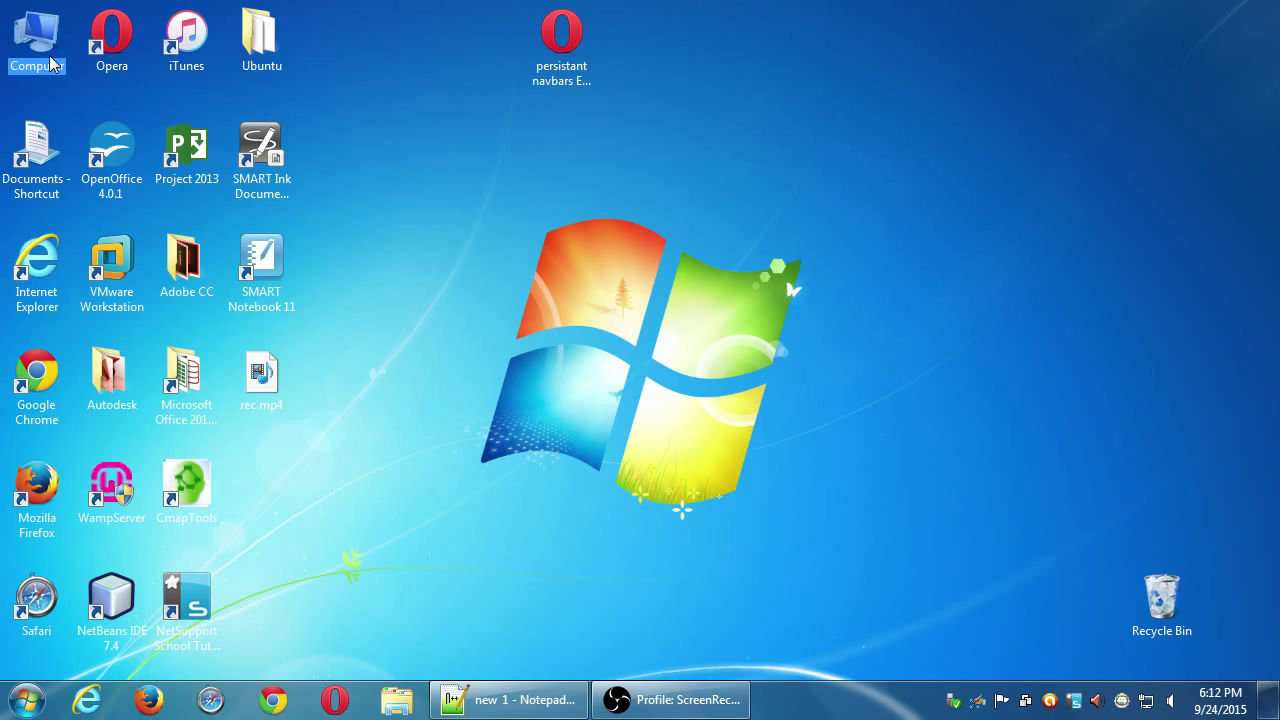
Open the instructor's Android I folder on the classroom data (Z:) network drive.
double_click(52, 62)
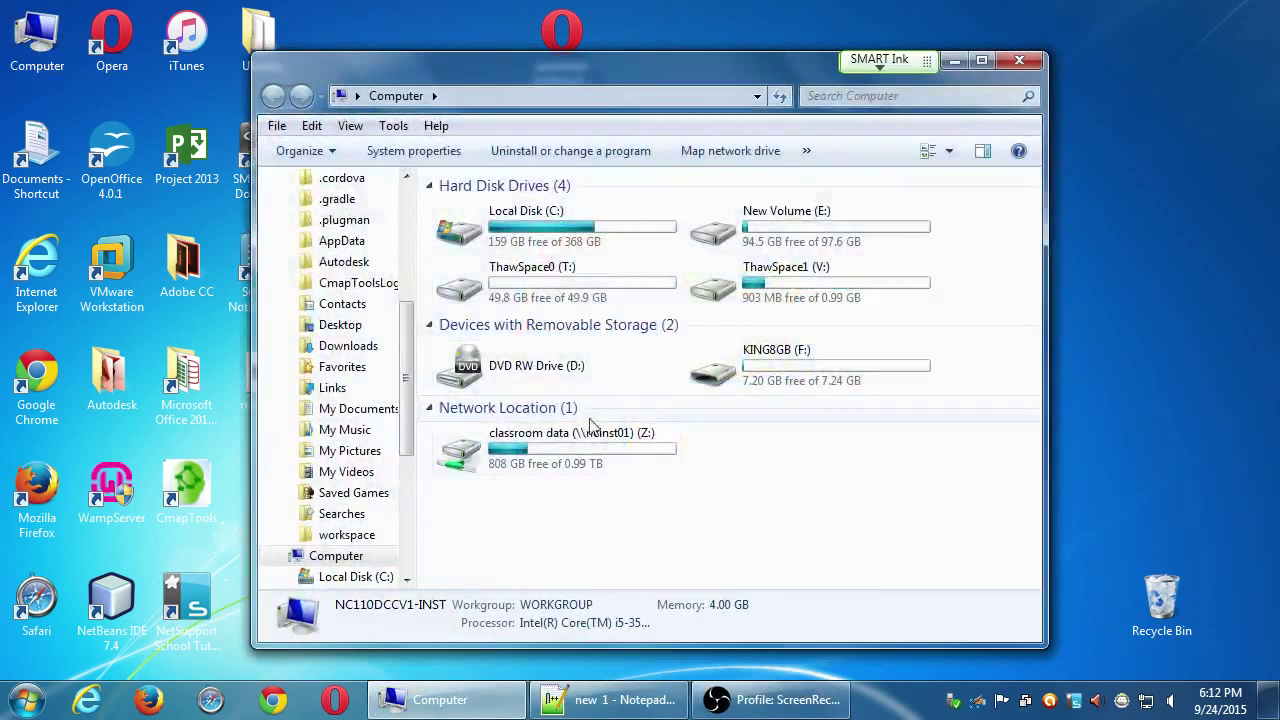
click(549, 455)
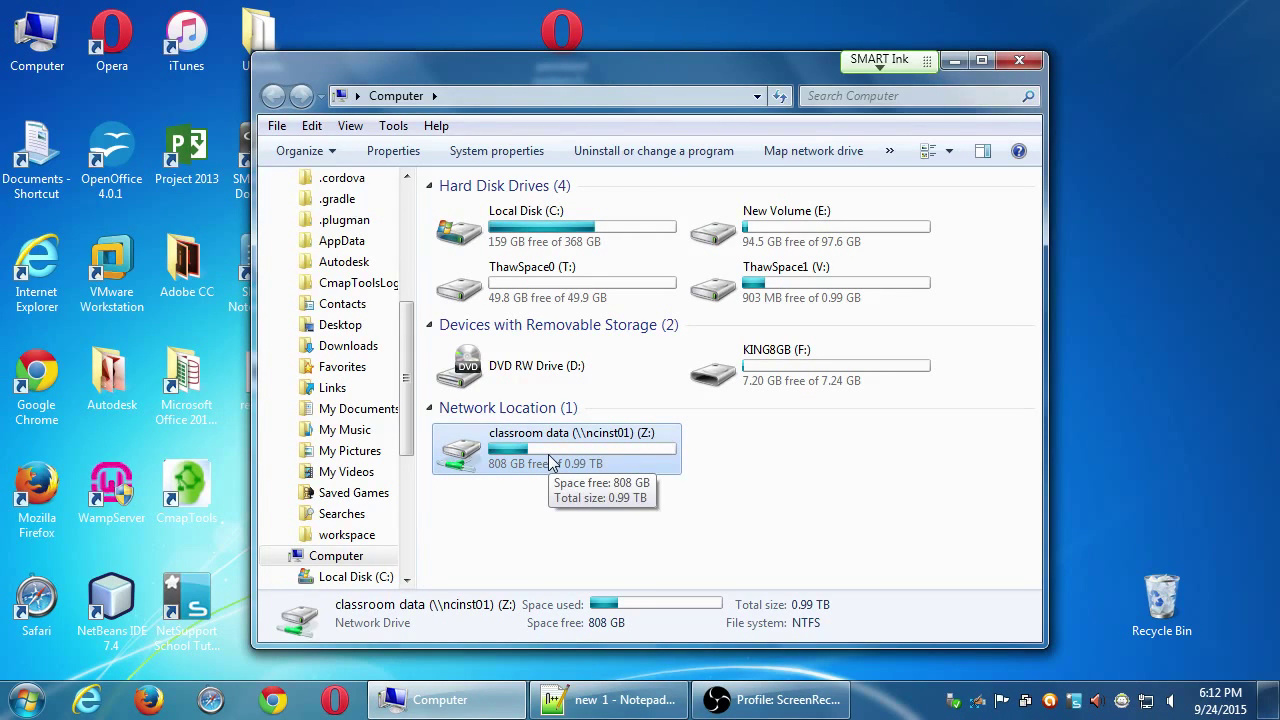
double_click(549, 462)
click(514, 391)
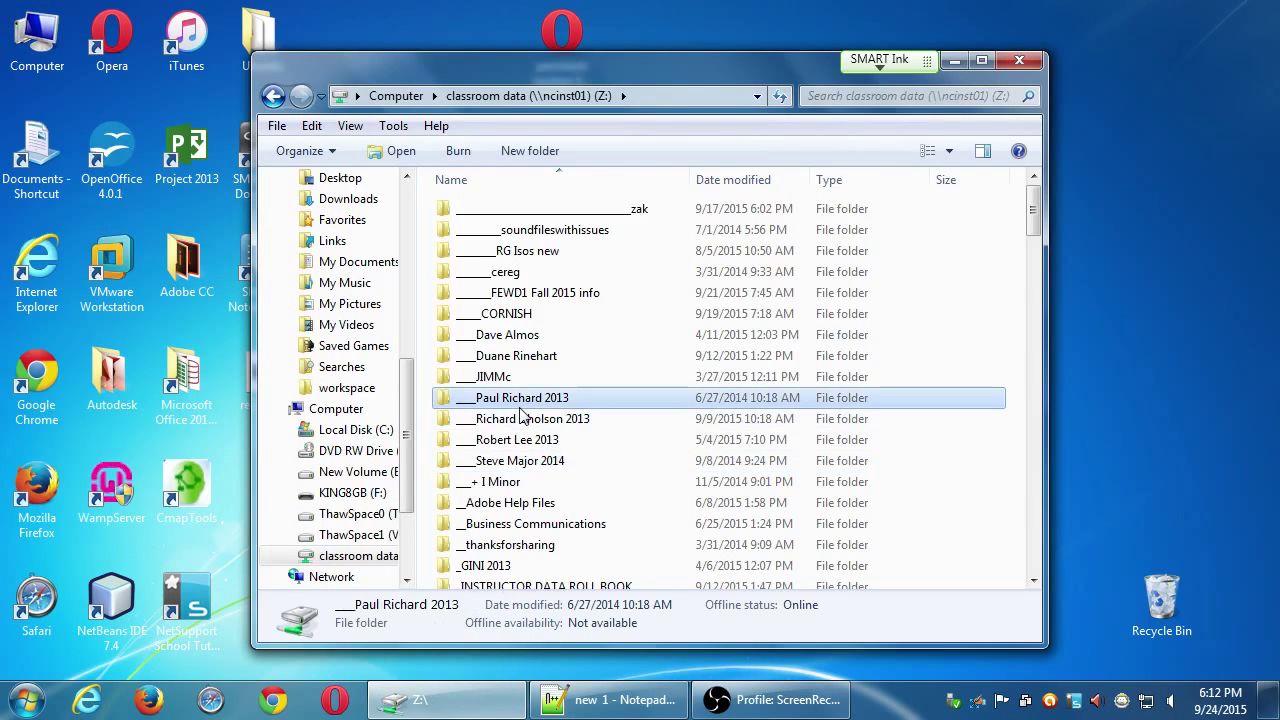
key(c)
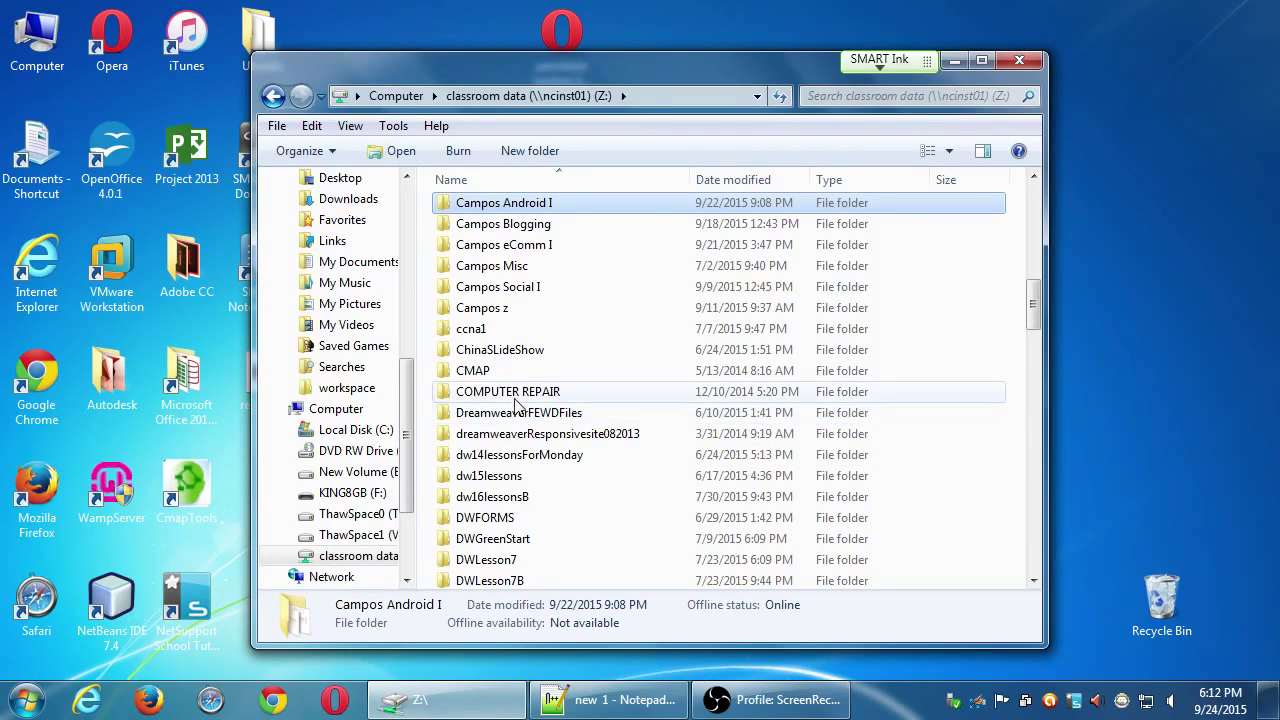
double_click(519, 205)
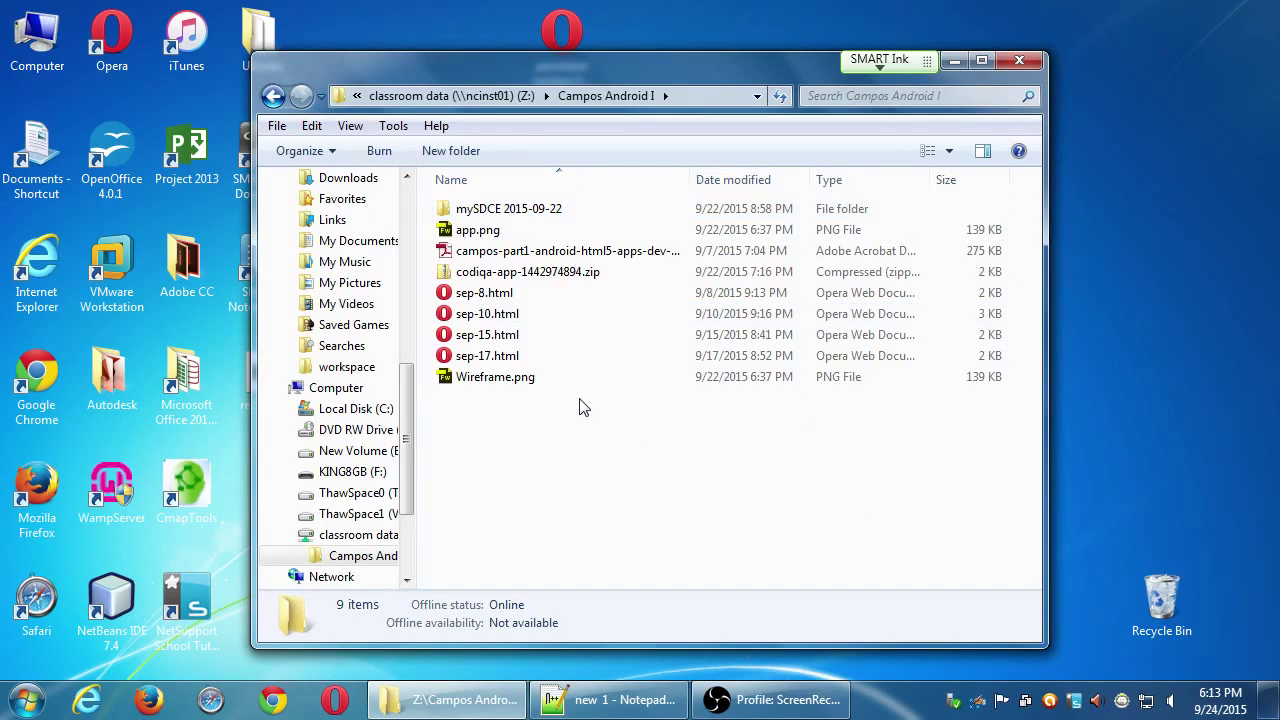
Look inside the mySDCE 2015-09-22 folder and its mobile_website subfolder, go back up, and close the window.
double_click(504, 212)
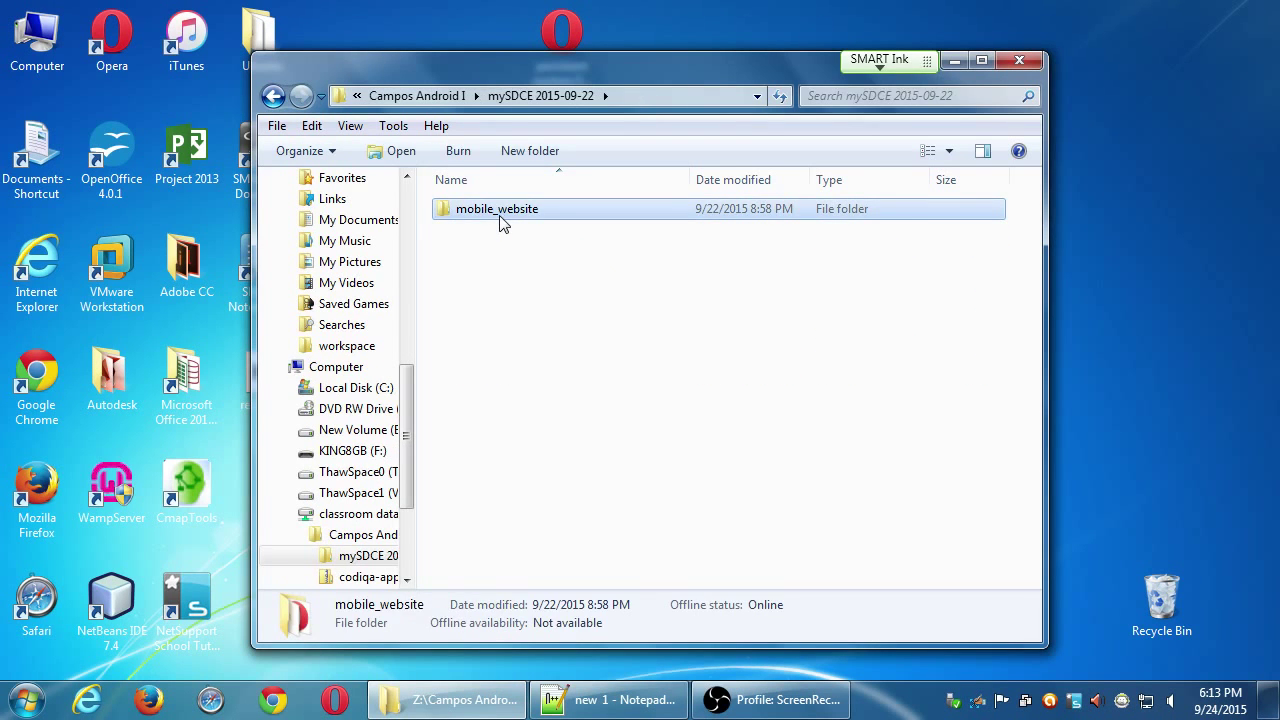
double_click(503, 220)
key(BackSpace)
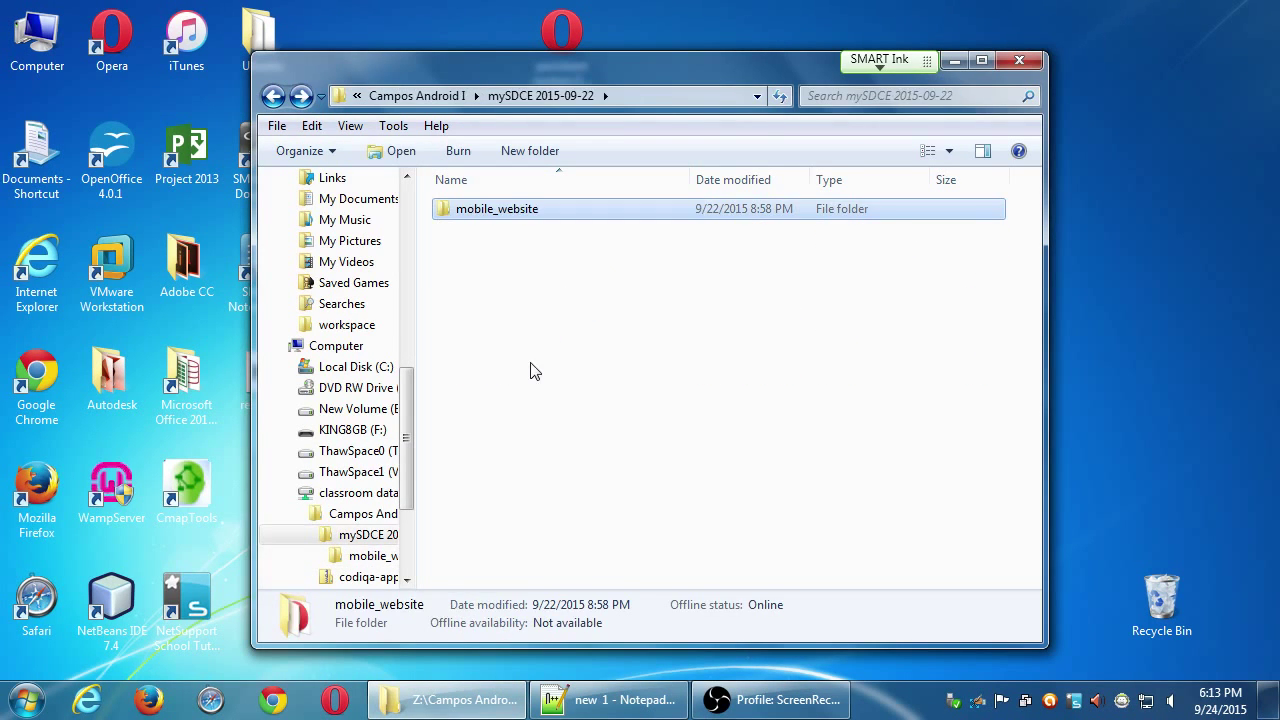
key(BackSpace)
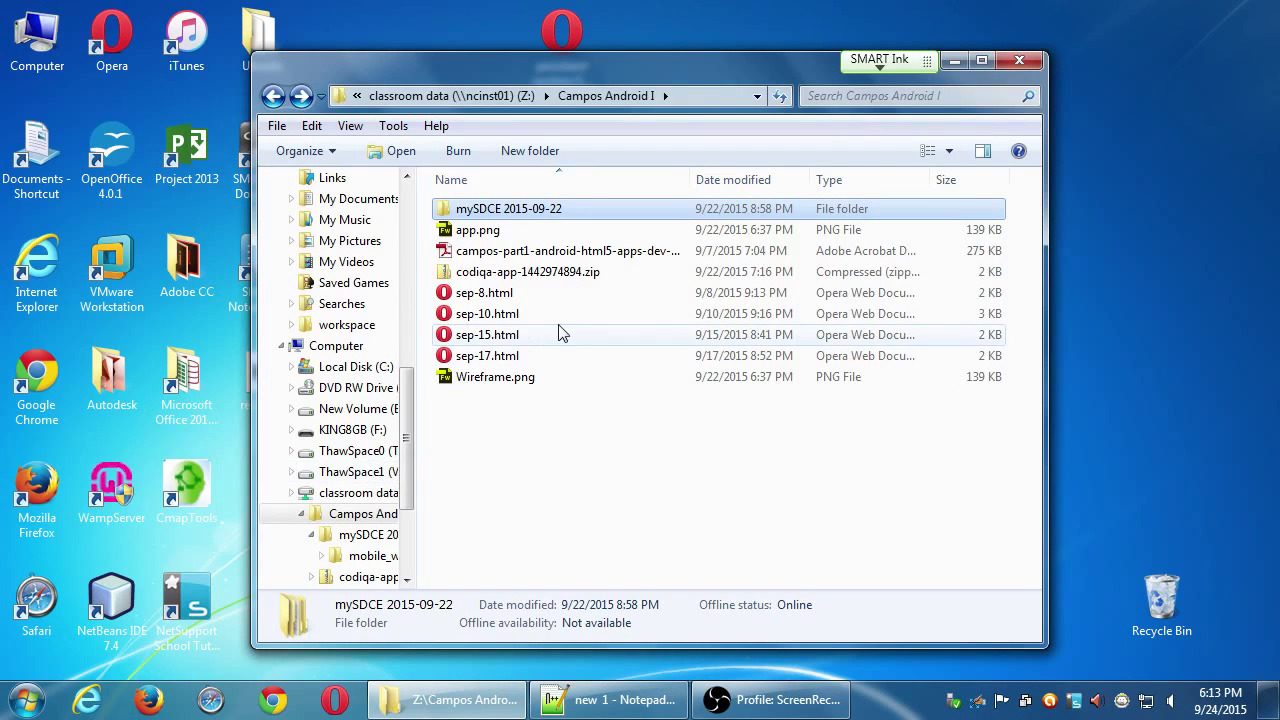
click(1019, 61)
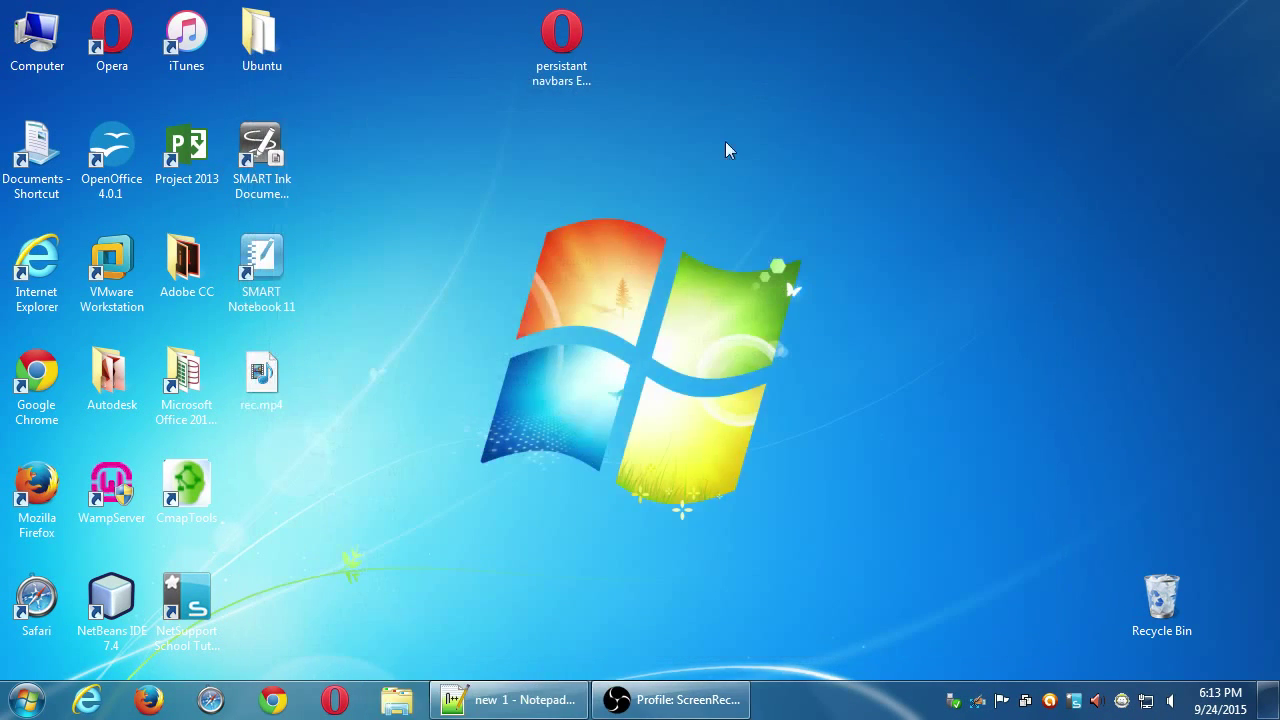
Make a copy of the mySDCE 2015-09-22 folder within the Android I folder on the KING8GB (F:) drive.
double_click(22, 34)
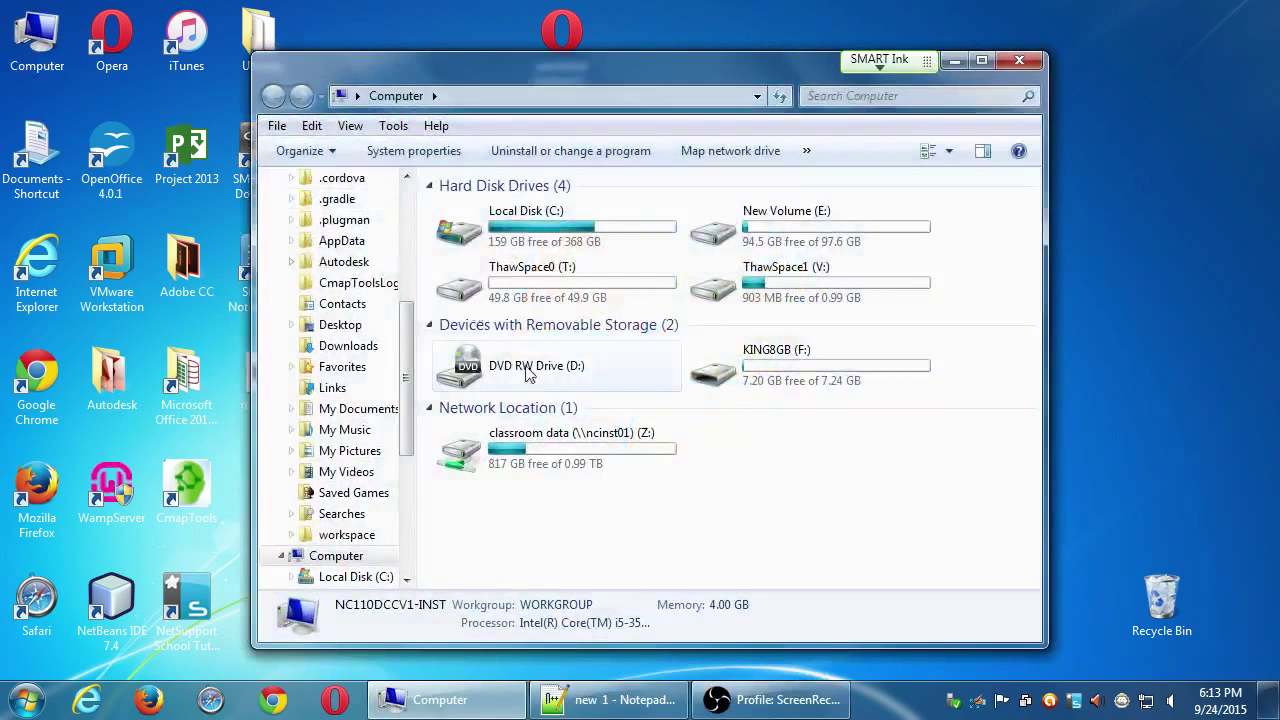
double_click(721, 380)
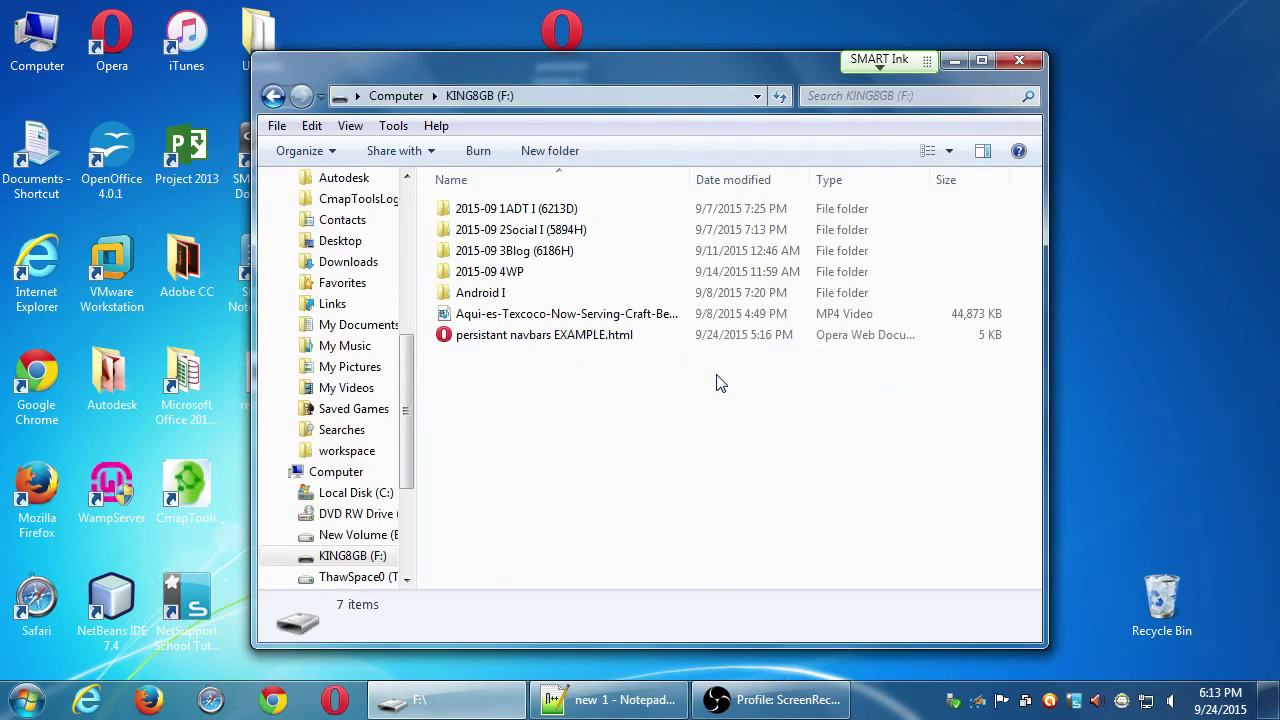
double_click(505, 294)
drag(500, 231, 594, 467)
click(597, 469)
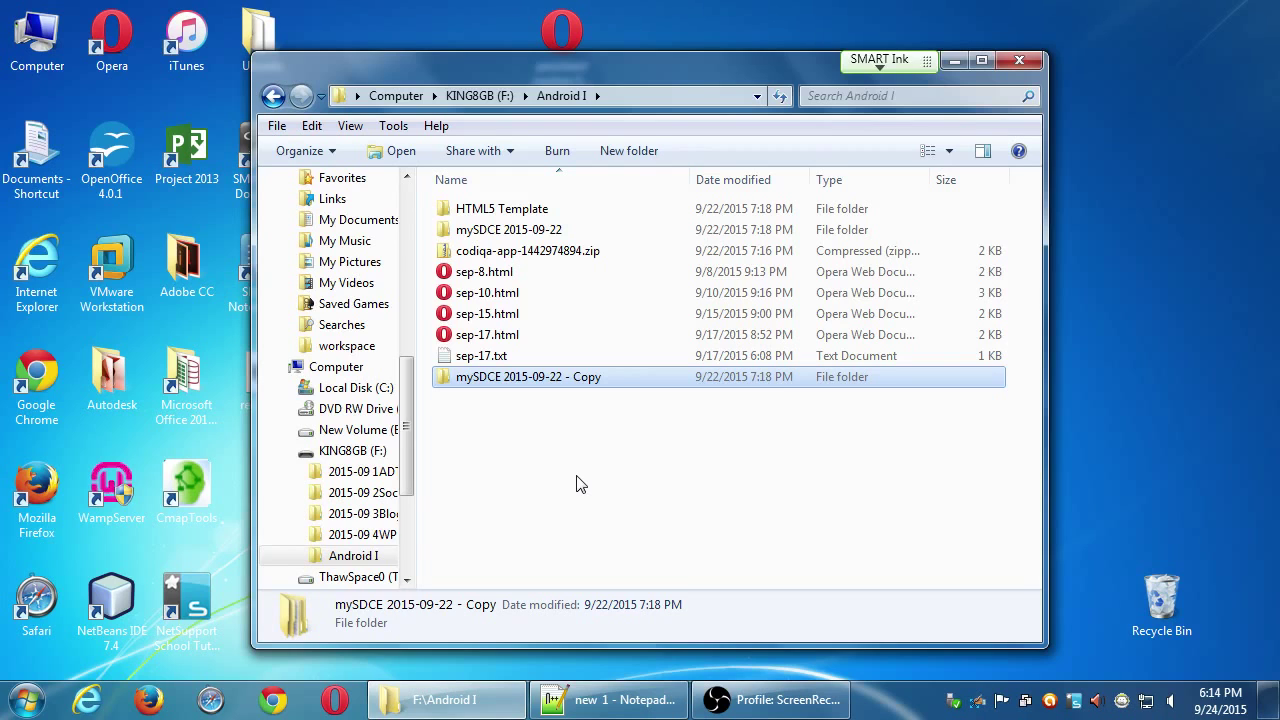
Try to rename the copied folder by removing the "- Copy" ending from its name.
key(F2)
key(BackSpace)
key(BackSpace)
key(BackSpace)
key(BackSpace)
key(BackSpace)
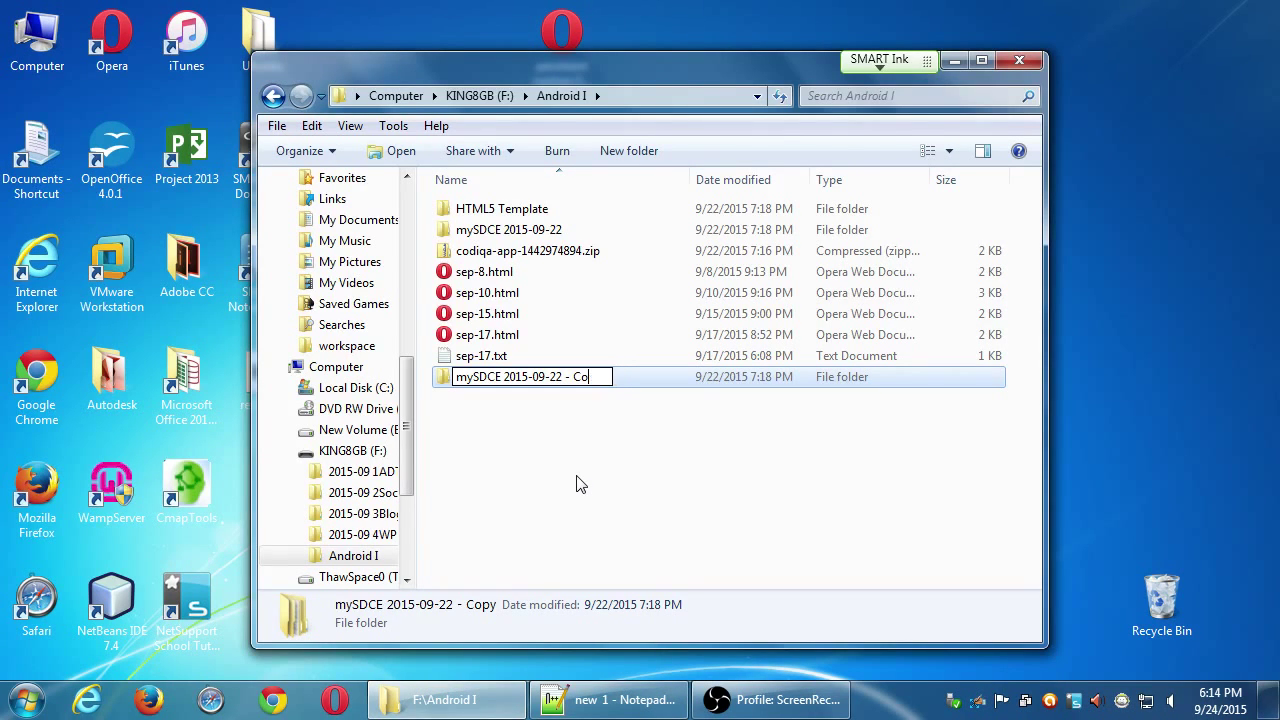
key(BackSpace)
key(BackSpace)
key(Return)
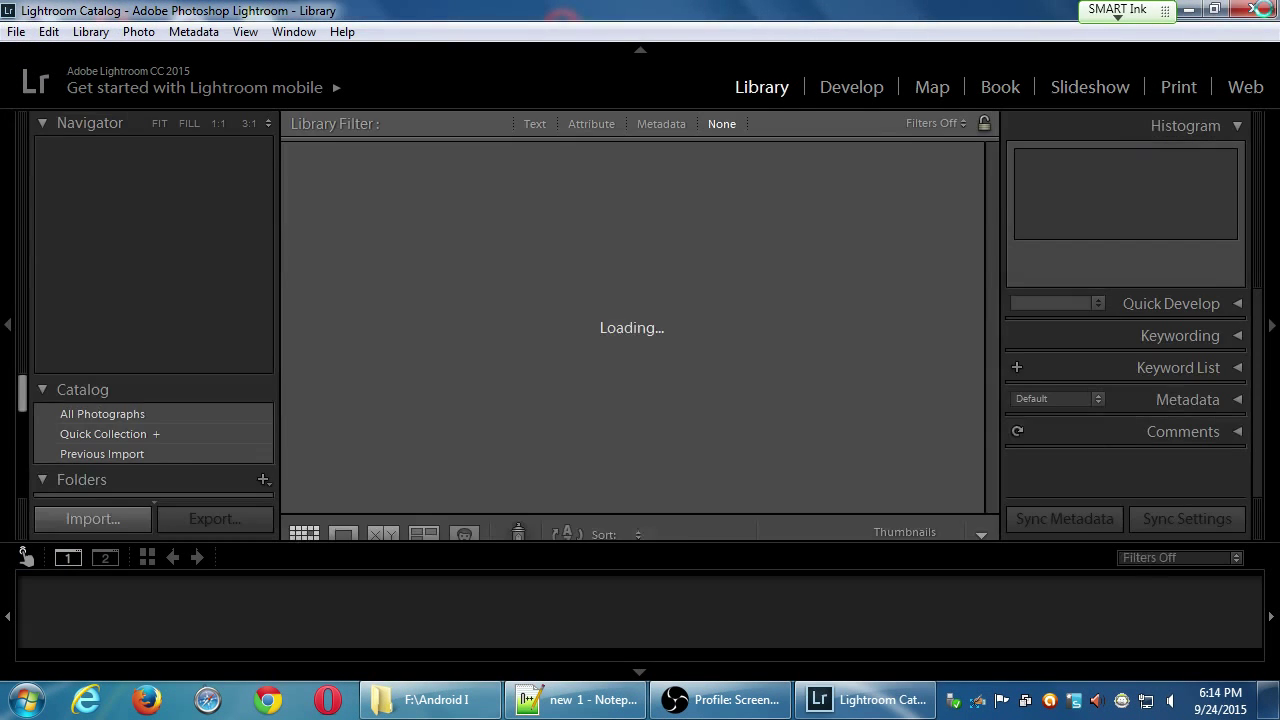
Quit Lightroom, skipping the catalog backup this time, and decline merging the copied folder with mySDCE 2015-09-22.
click(1255, 10)
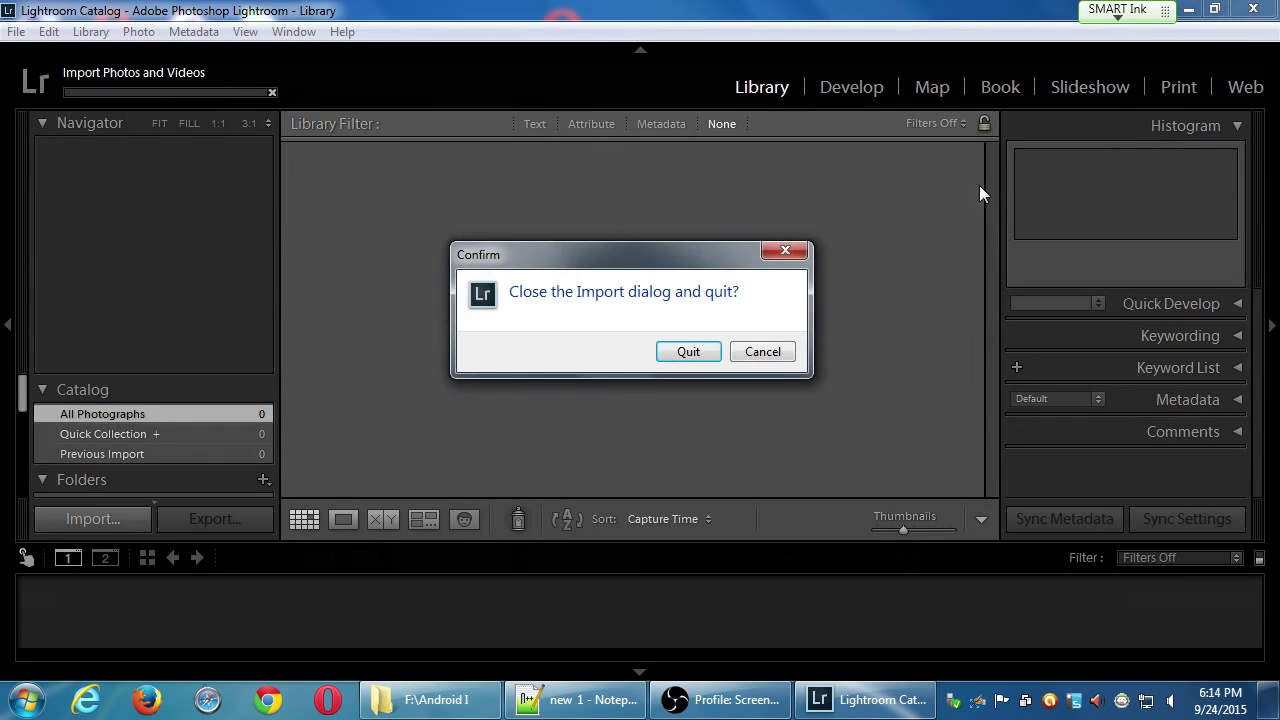
click(687, 351)
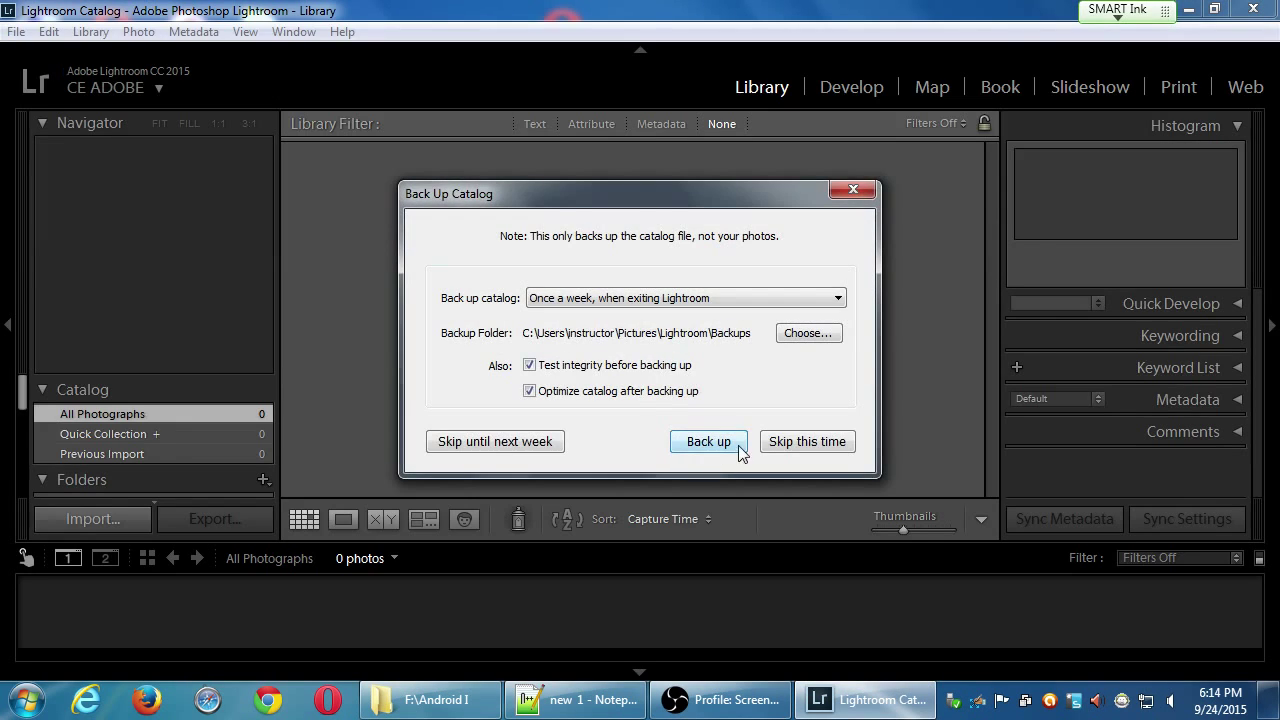
click(791, 442)
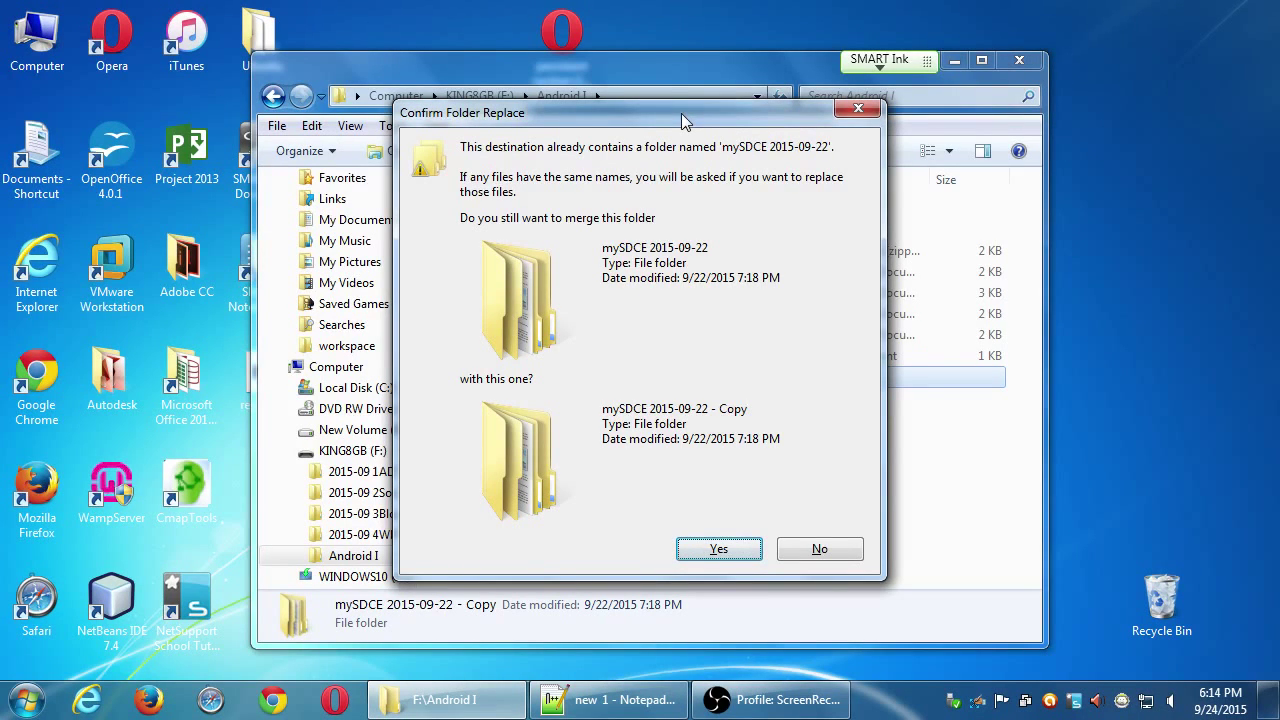
click(820, 550)
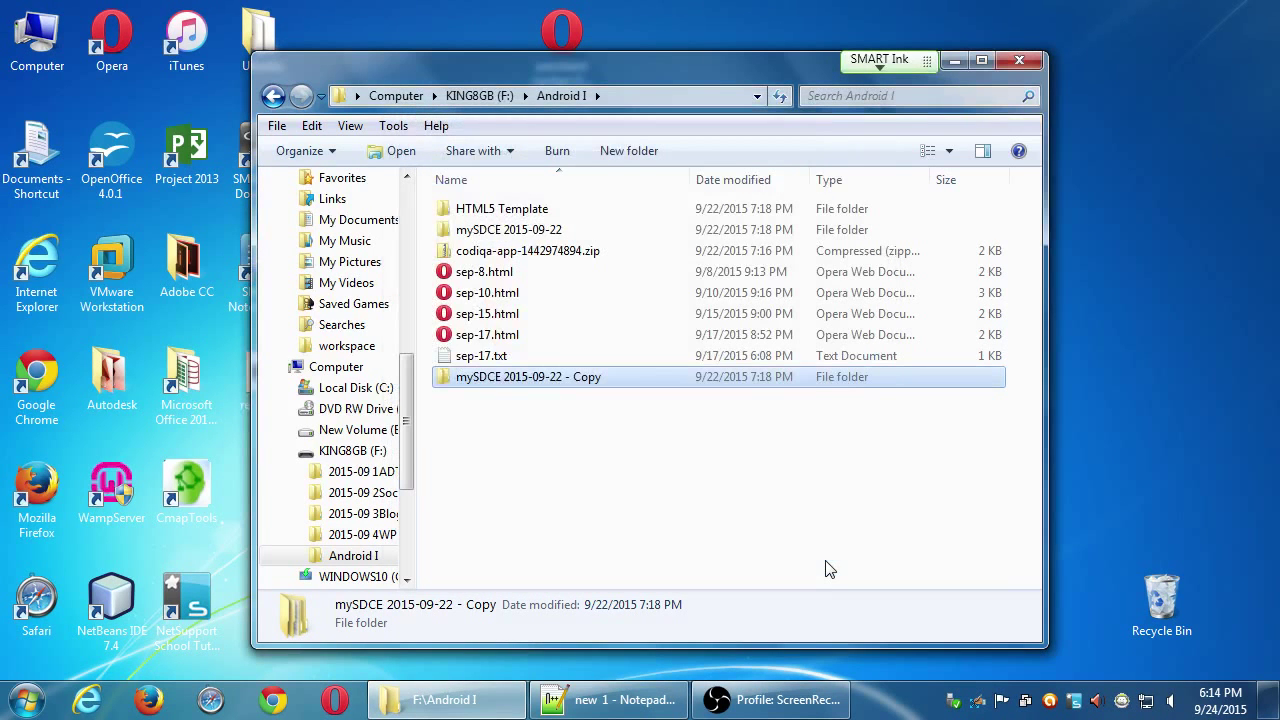
Rename the copied folder to mySDCE 2015-09-24, and view its properties without changing them.
key(F2)
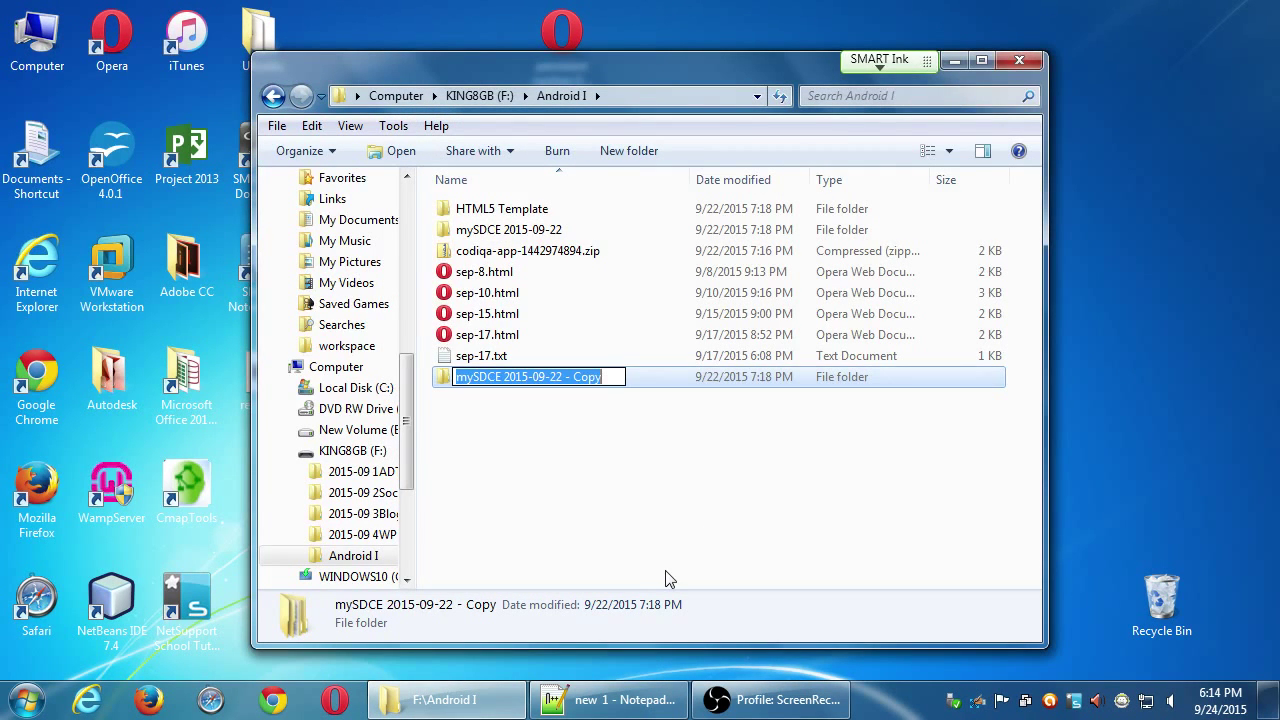
key(End)
key(BackSpace)
key(BackSpace)
key(BackSpace)
key(BackSpace)
key(BackSpace)
key(BackSpace)
key(BackSpace)
key(BackSpace)
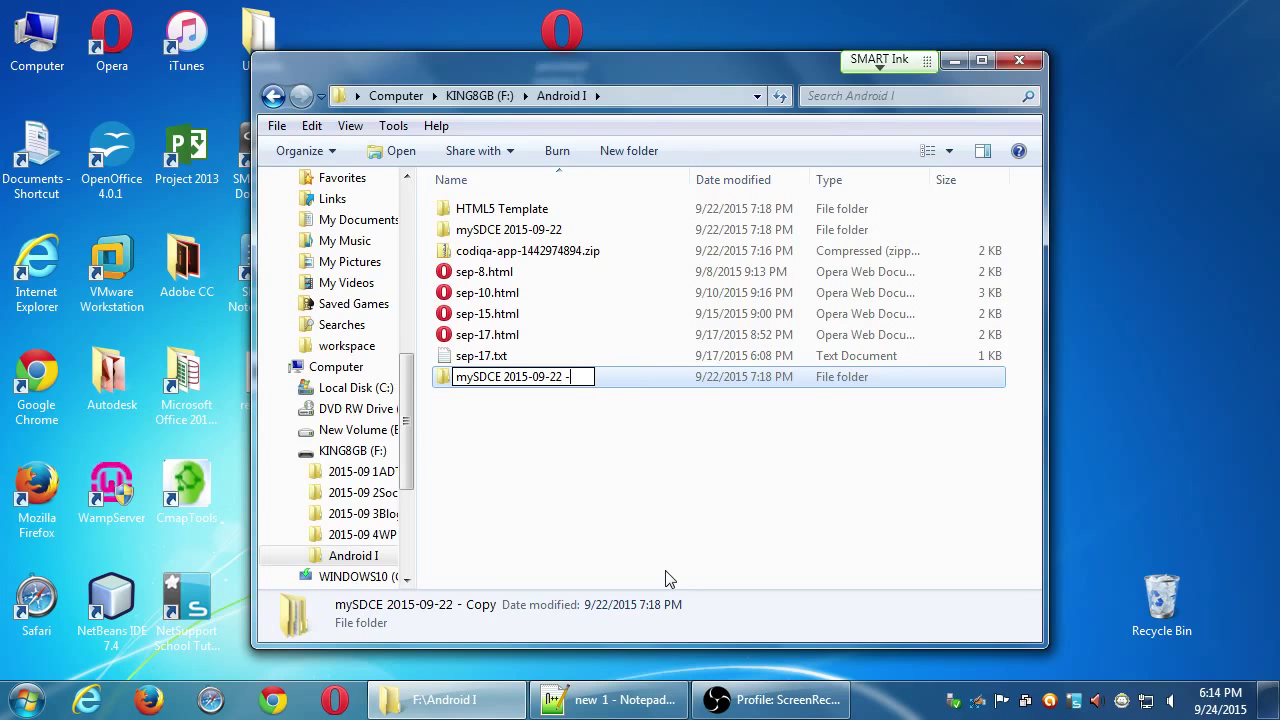
text(4)
key(Return)
key(alt+Return)
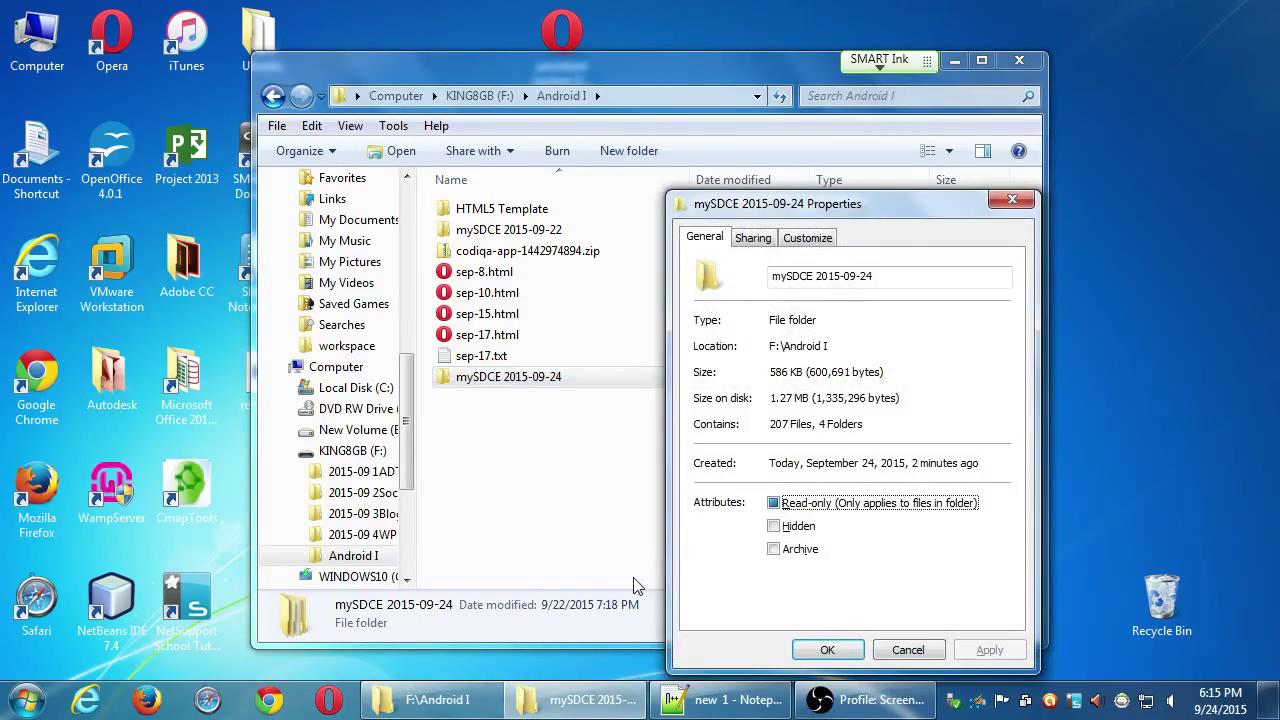
key(Escape)
Arrange a second Explorer window beside the Android I folder and open the WINDOWS10 (G:) drive in it.
drag(634, 70, 317, 61)
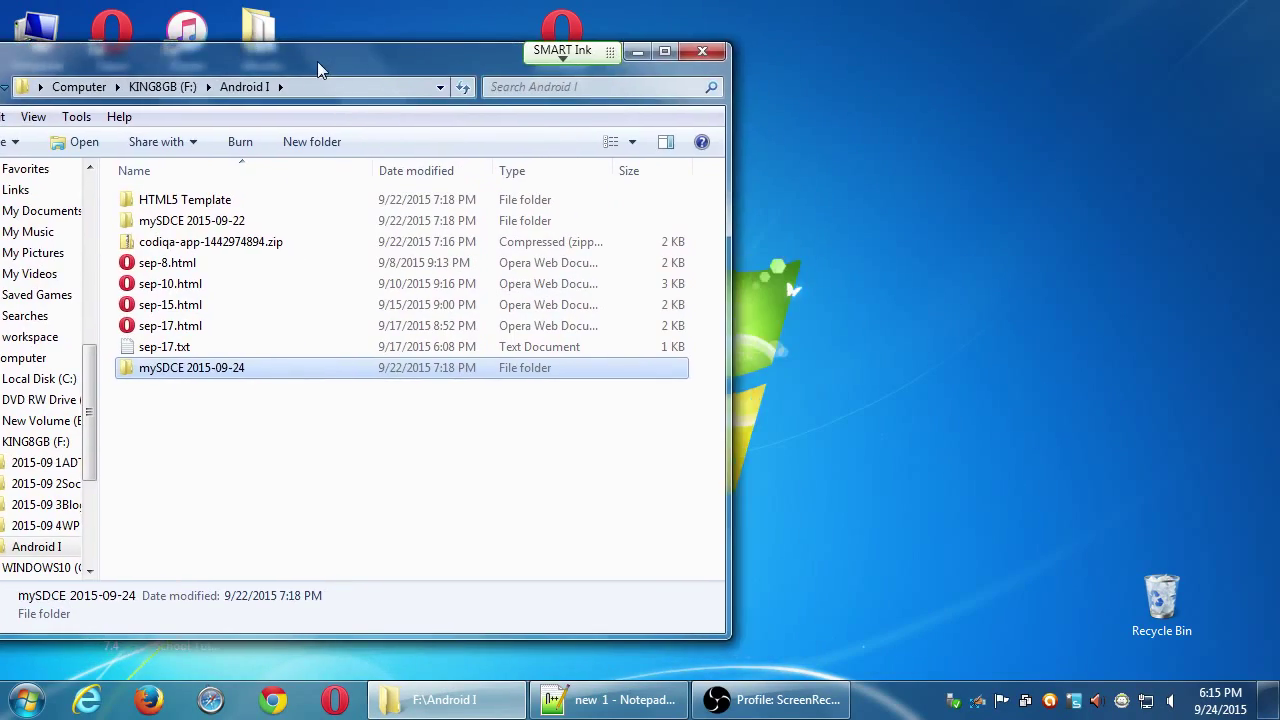
key(super+e)
drag(377, 28, 973, 72)
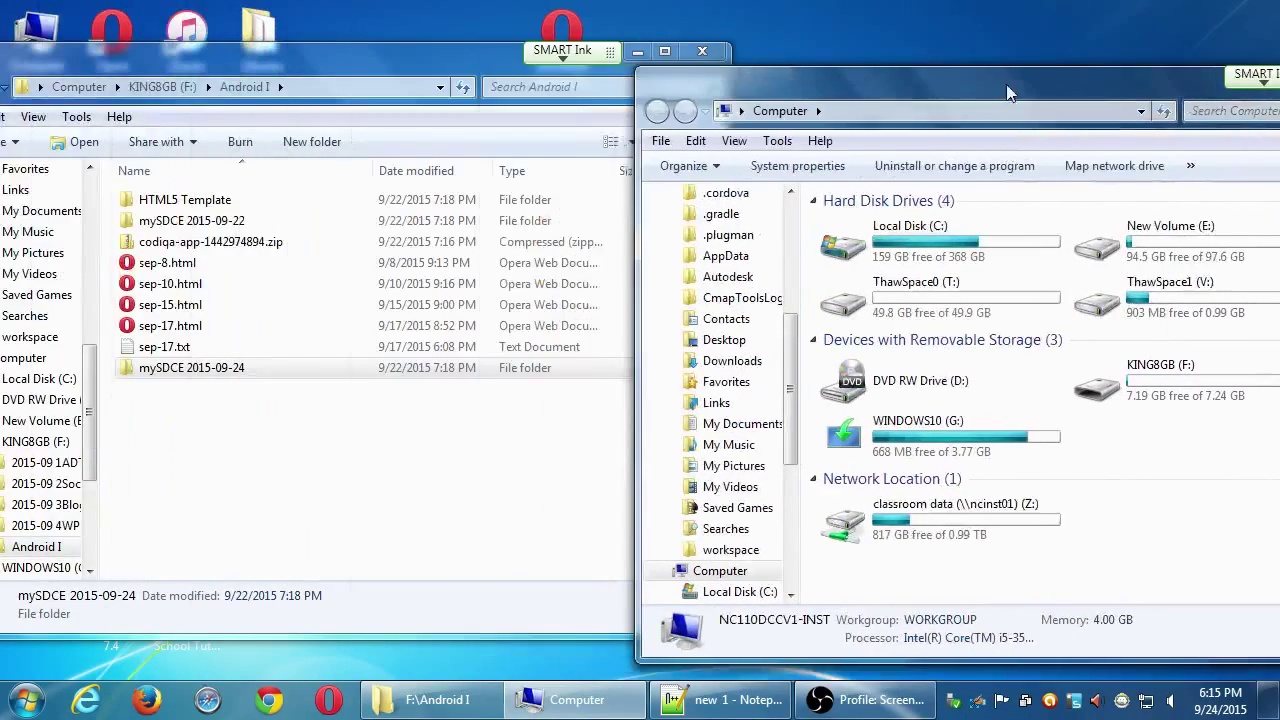
double_click(900, 348)
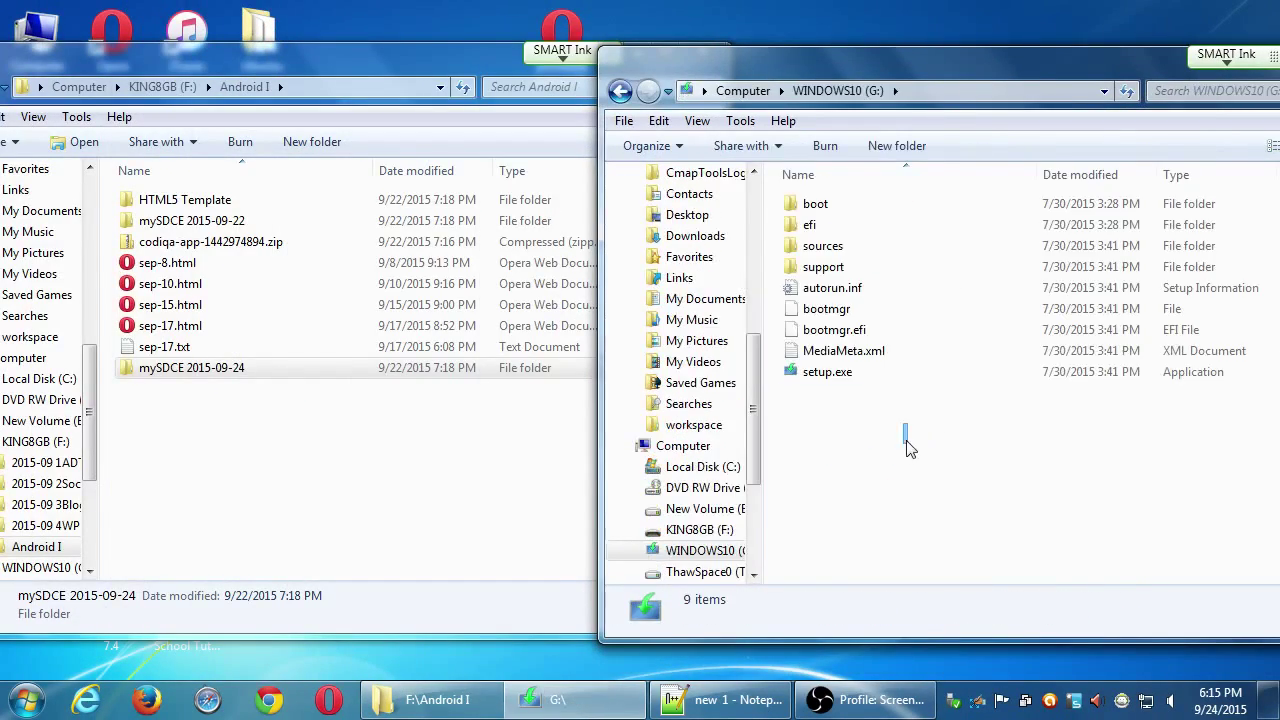
Set the Hidden attribute on everything at the root of the WINDOWS10 (G:) drive, applying it to the selected items only.
drag(908, 443, 815, 175)
key(alt+Return)
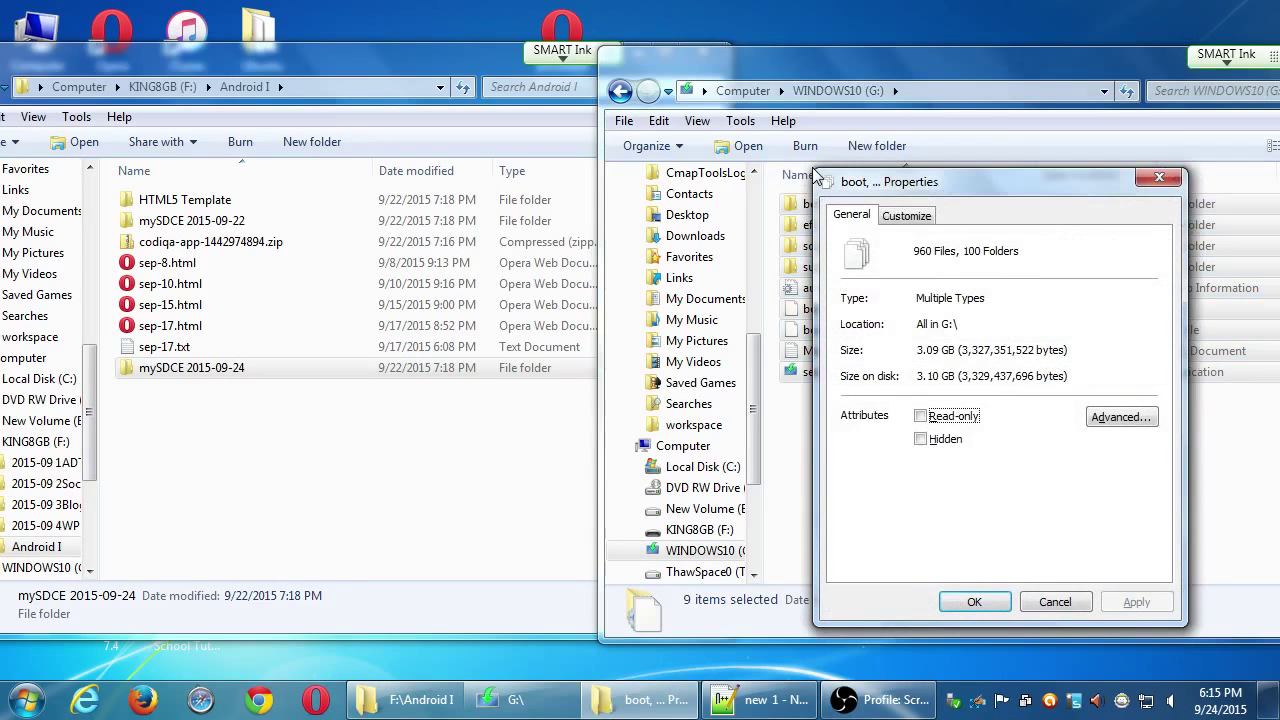
click(924, 440)
click(970, 604)
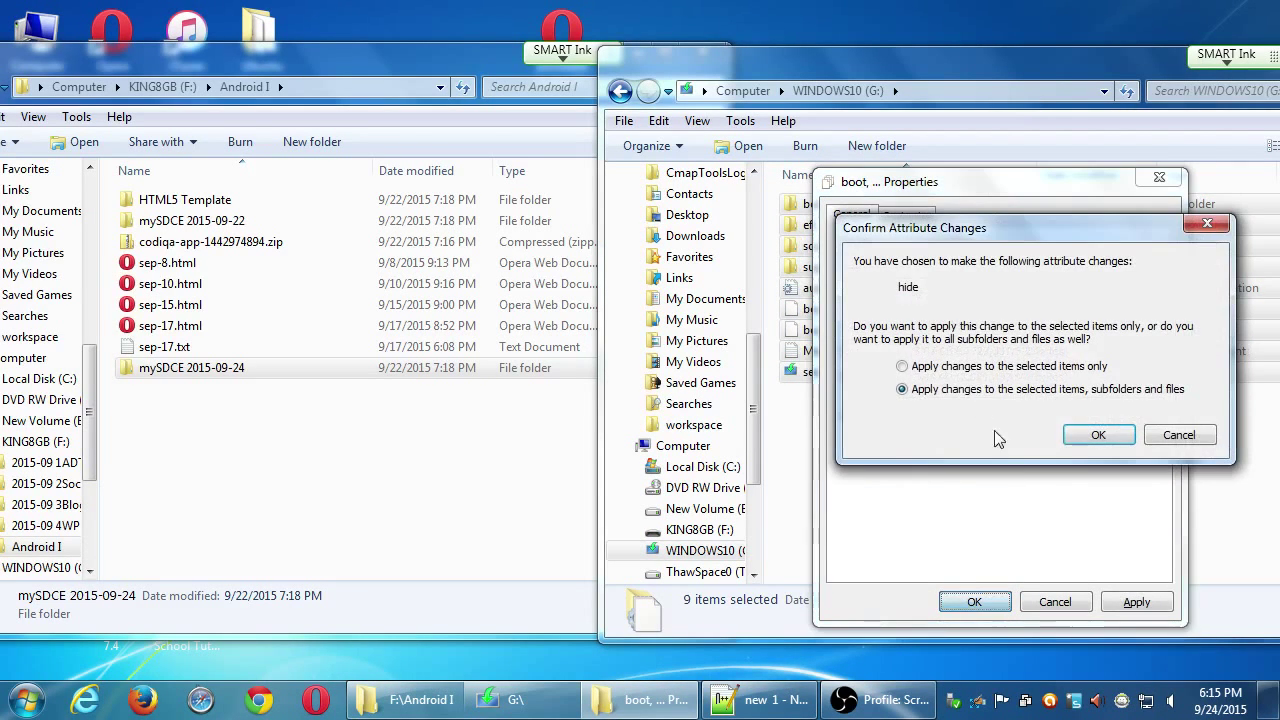
click(966, 366)
click(1088, 440)
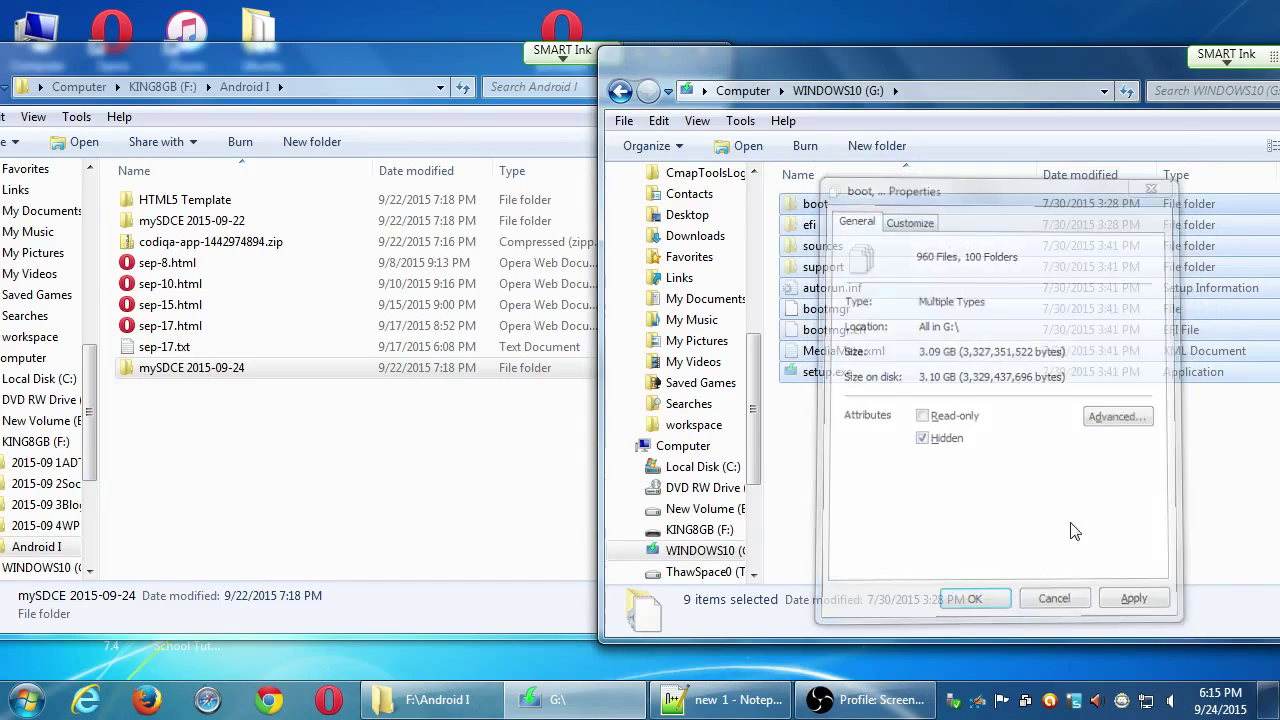
click(1012, 521)
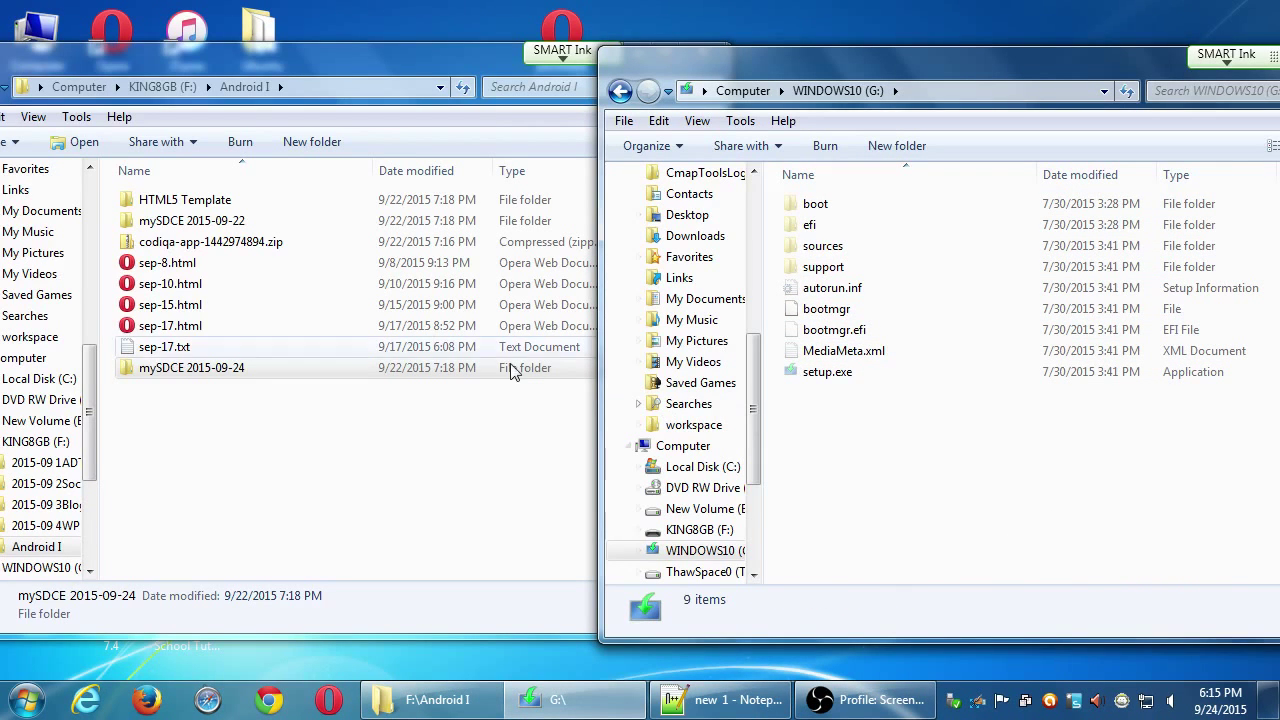
Copy the mySDCE 2015-09-24 folder onto the WINDOWS10 (G:) drive and close that drive's window.
drag(148, 368, 951, 488)
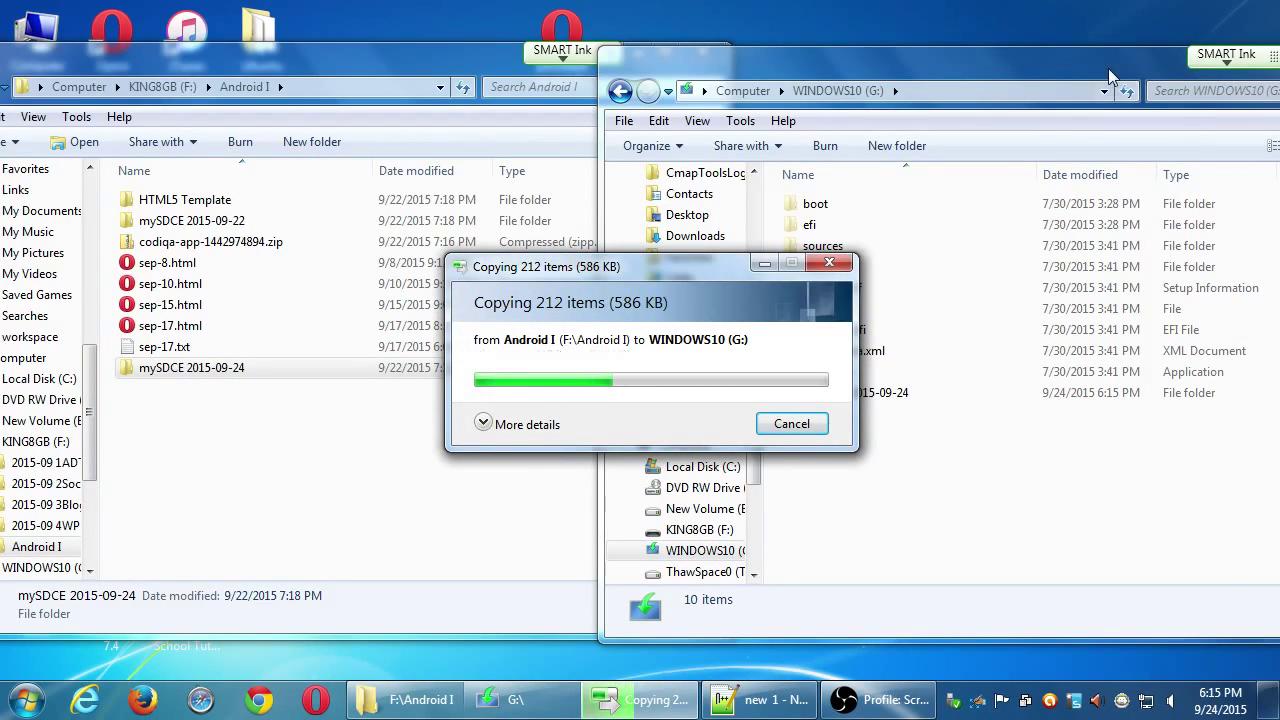
drag(1110, 70, 803, 78)
click(1059, 66)
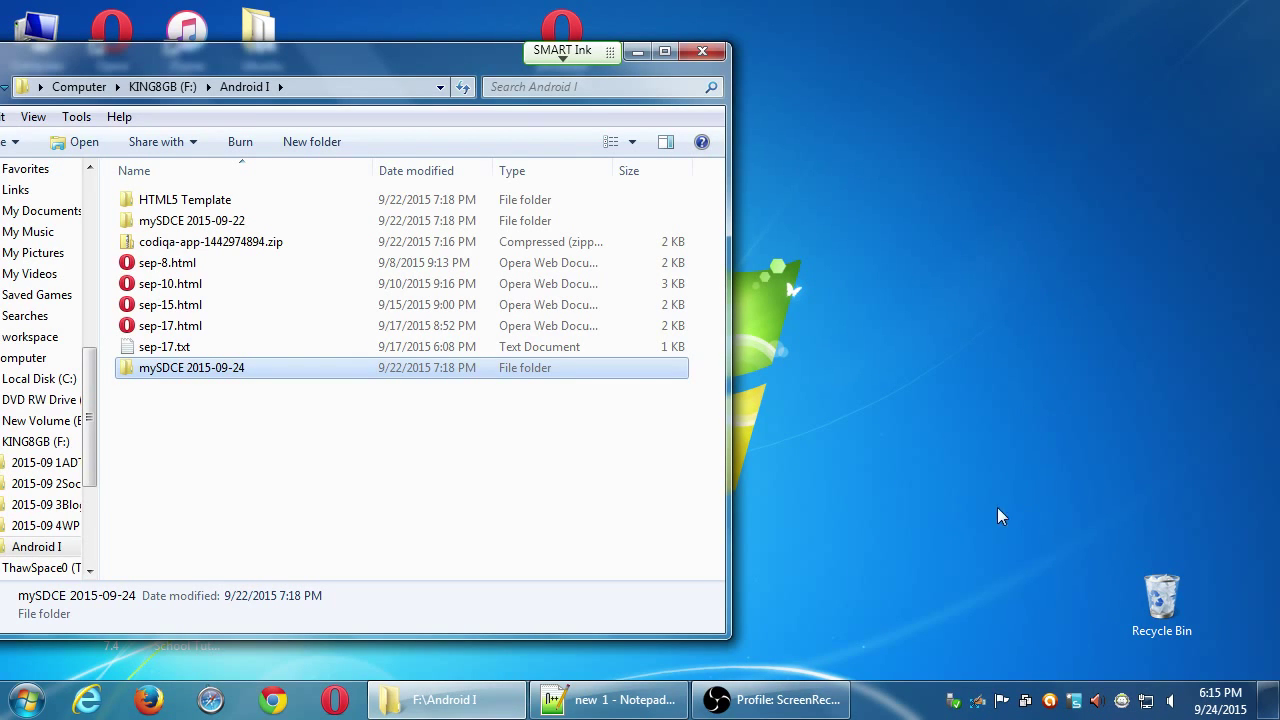
Fit the Type column to its contents, widen the Android I window, refresh its file list, and magnify the screen.
double_click(612, 170)
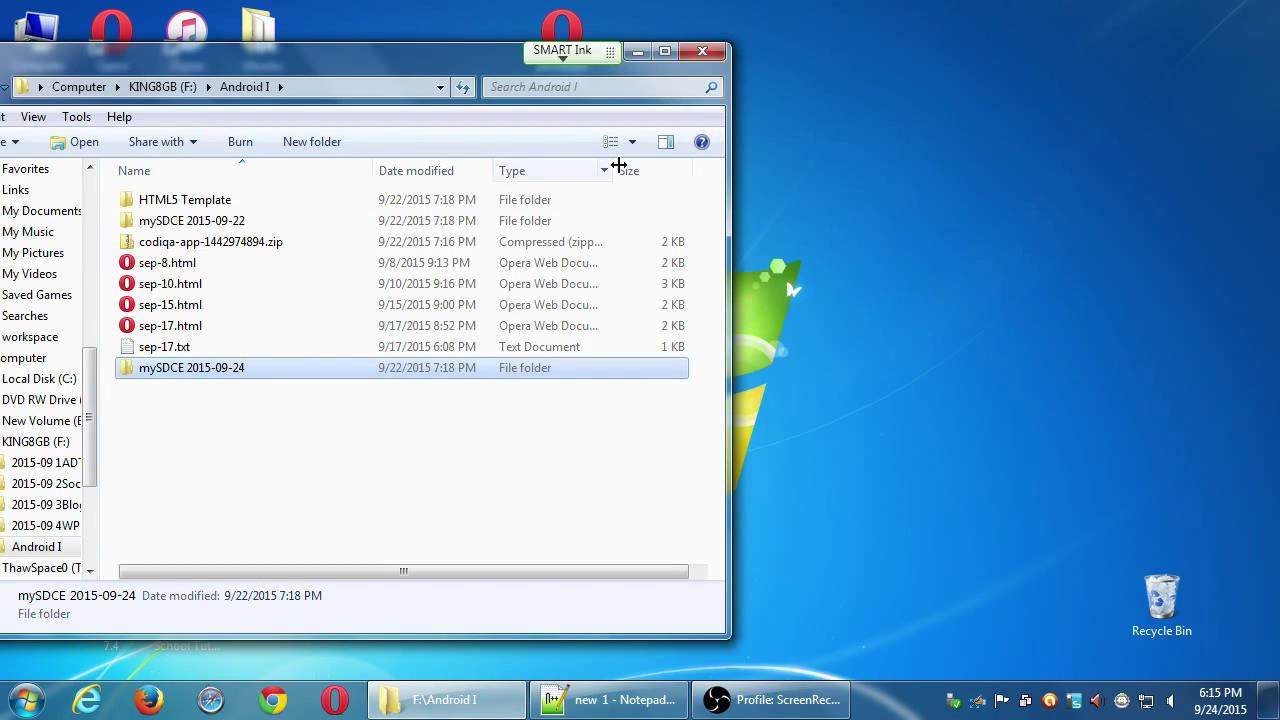
click(600, 450)
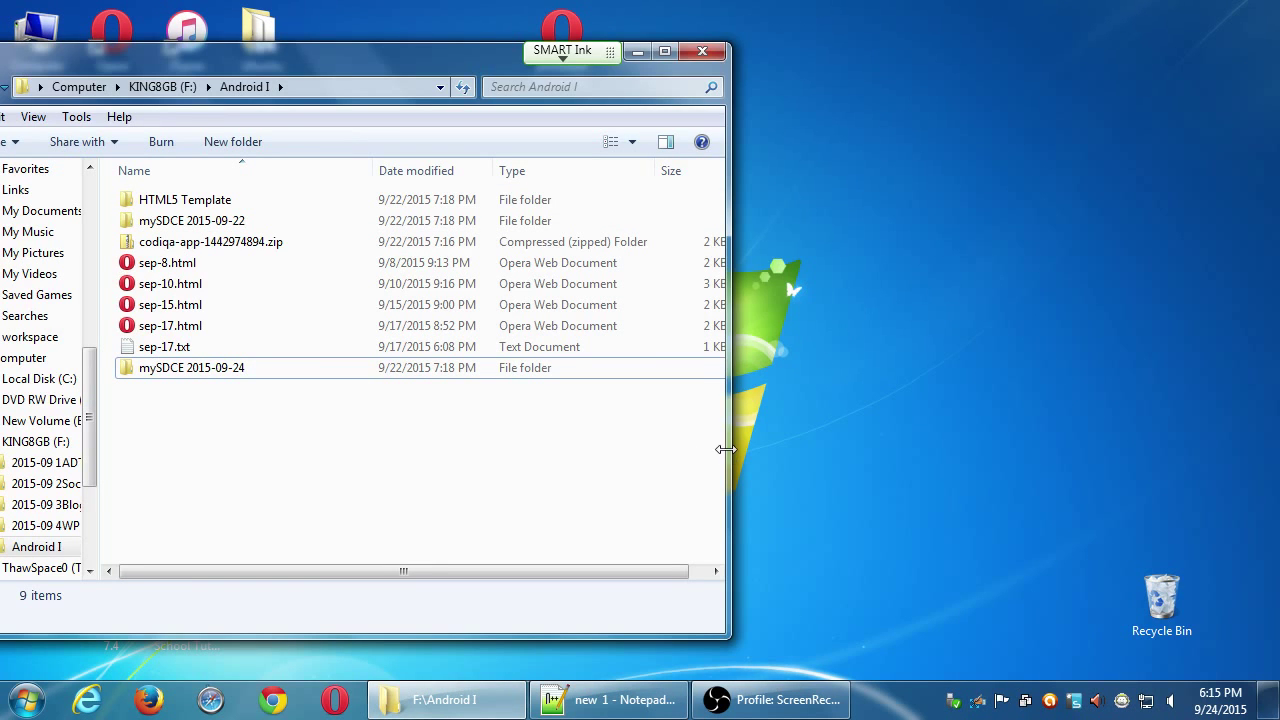
drag(731, 450, 917, 448)
click(145, 370)
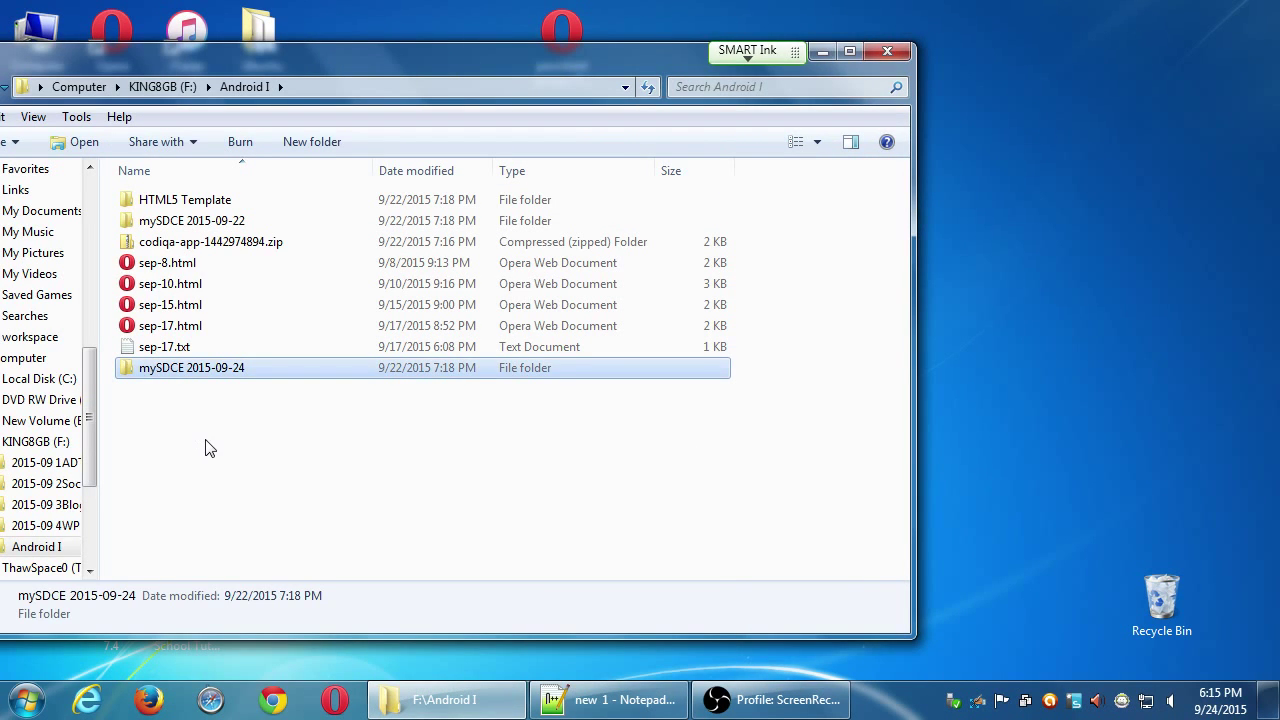
key(F5)
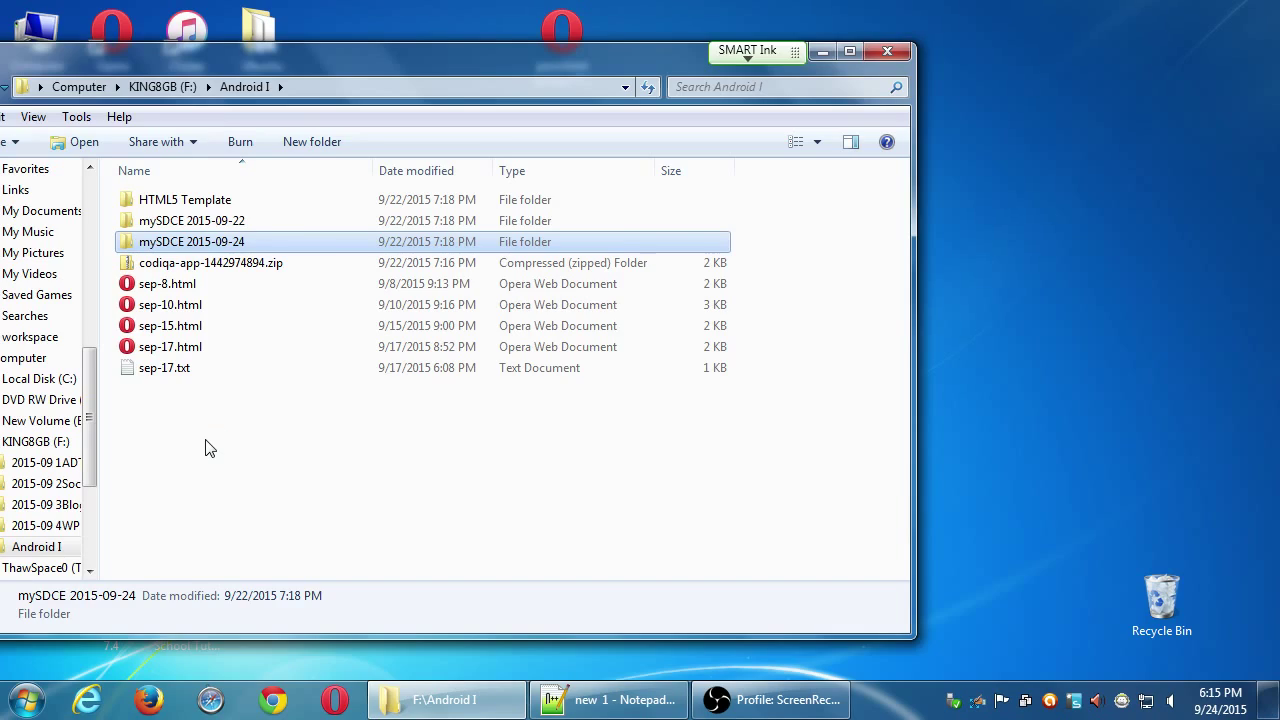
key(super+plus)
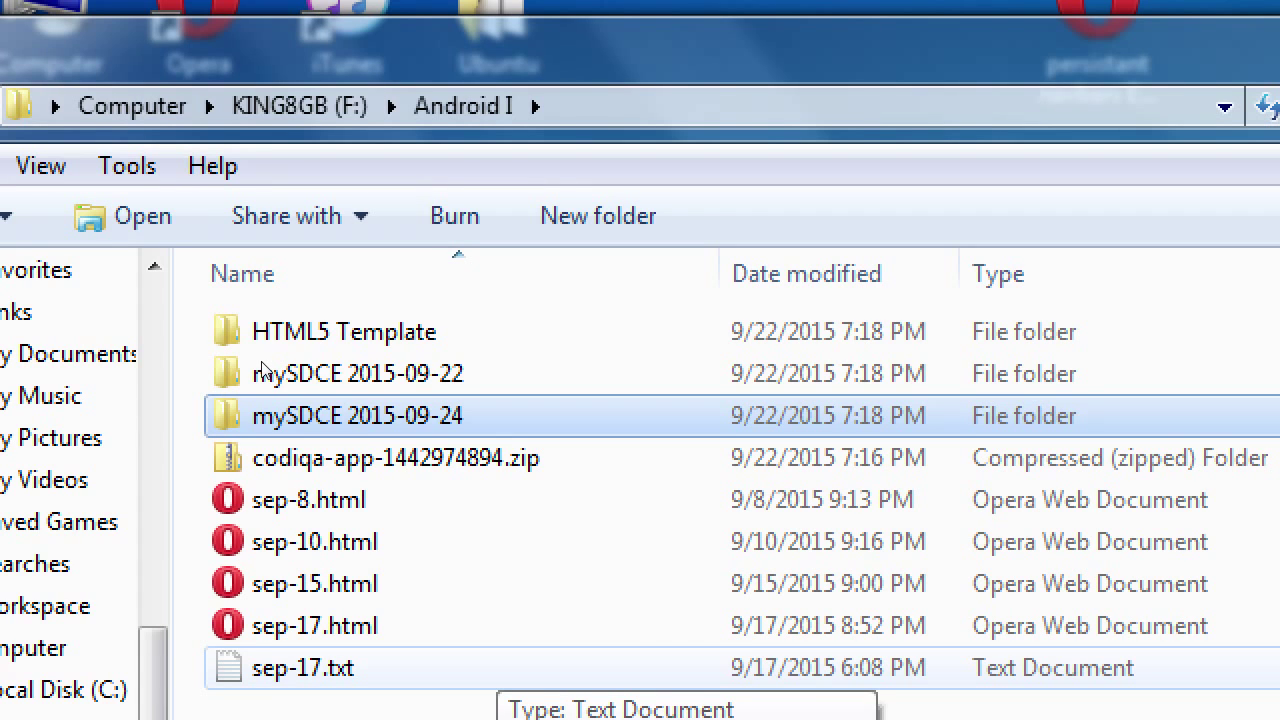
Open the mobile_website folder inside the mySDCE 2015-09-24 folder.
key(Up)
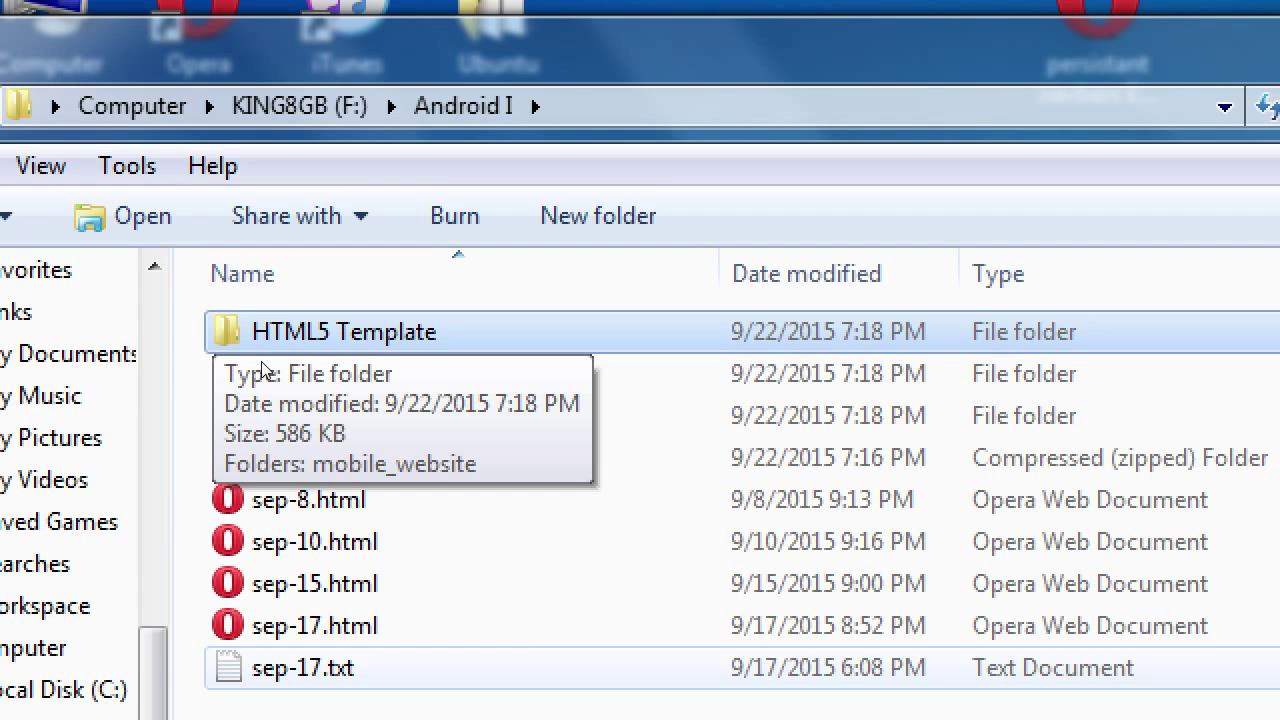
key(Down)
key(Down)
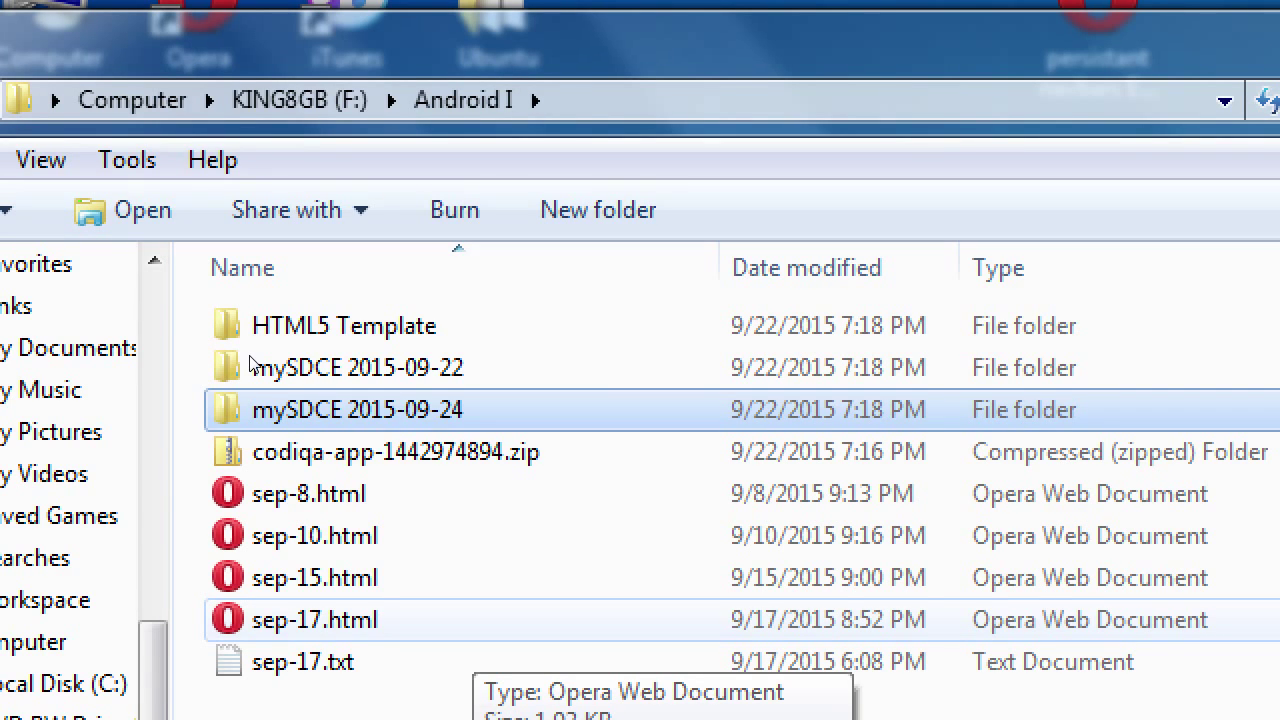
key(Return)
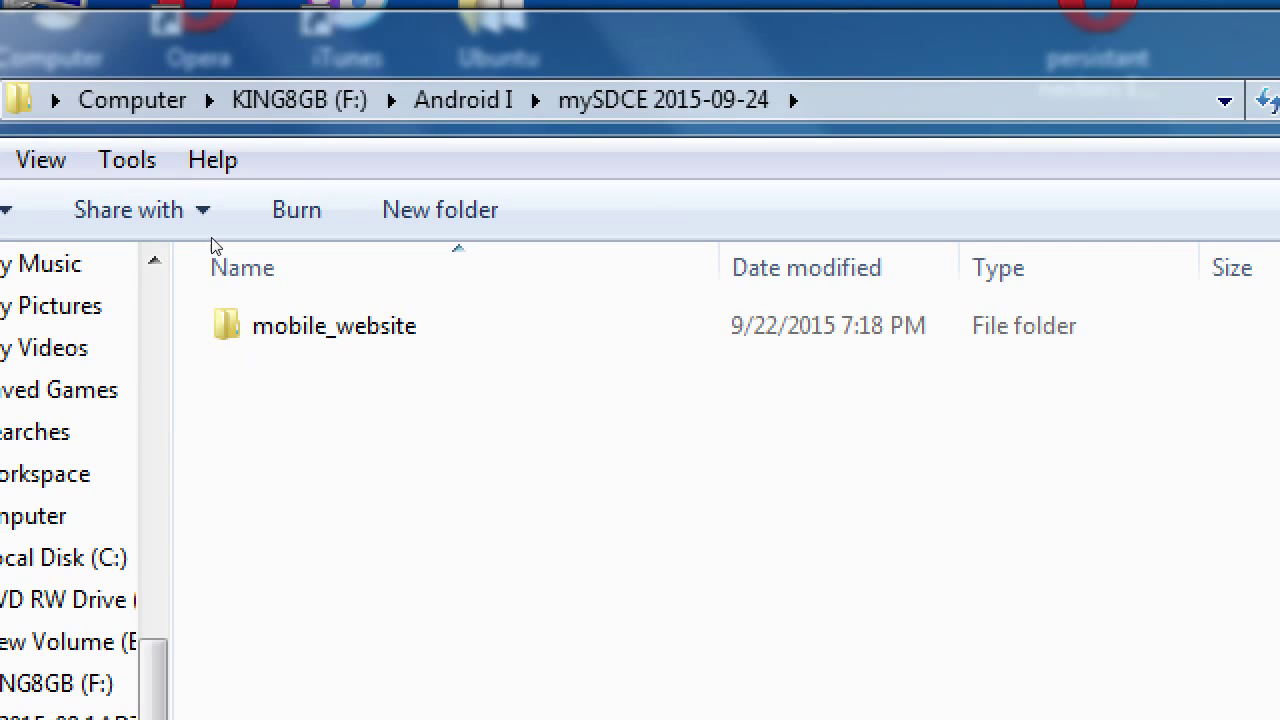
key(Return)
Open index.html from the mobile_website folder for editing in Notepad++.
key(Down)
key(Down)
key(Down)
key(Down)
key(Up)
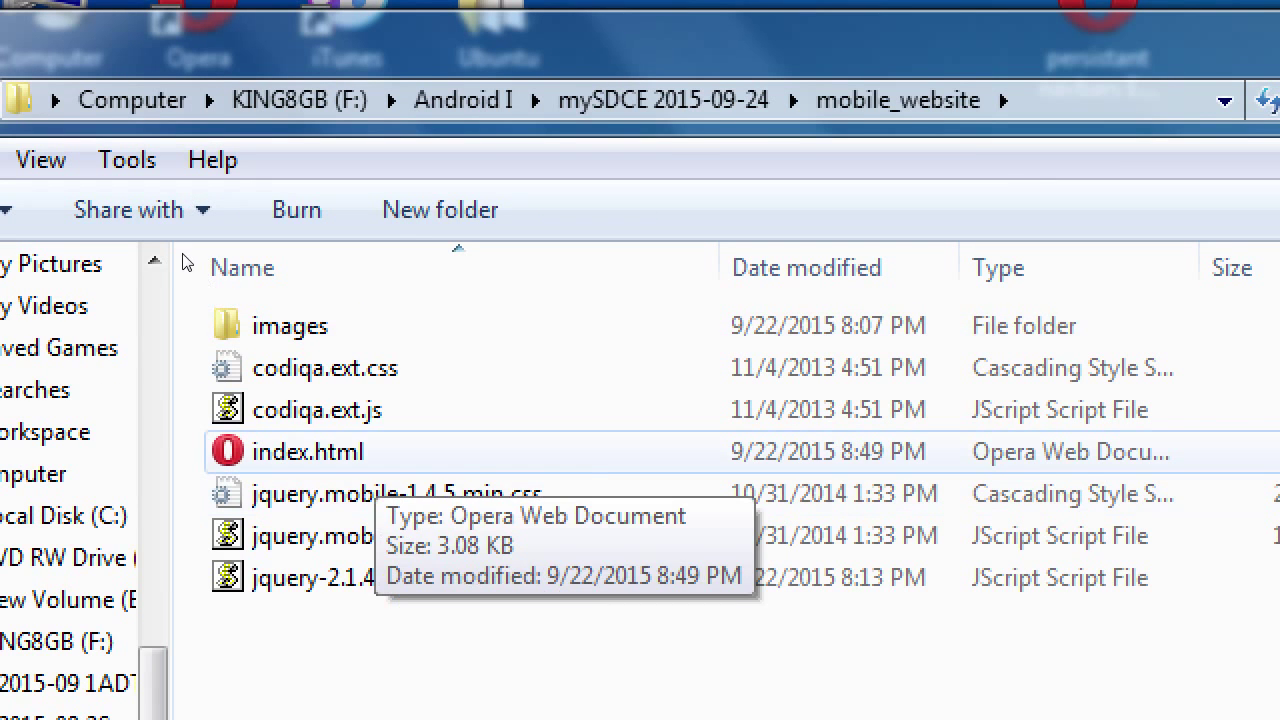
key(Menu)
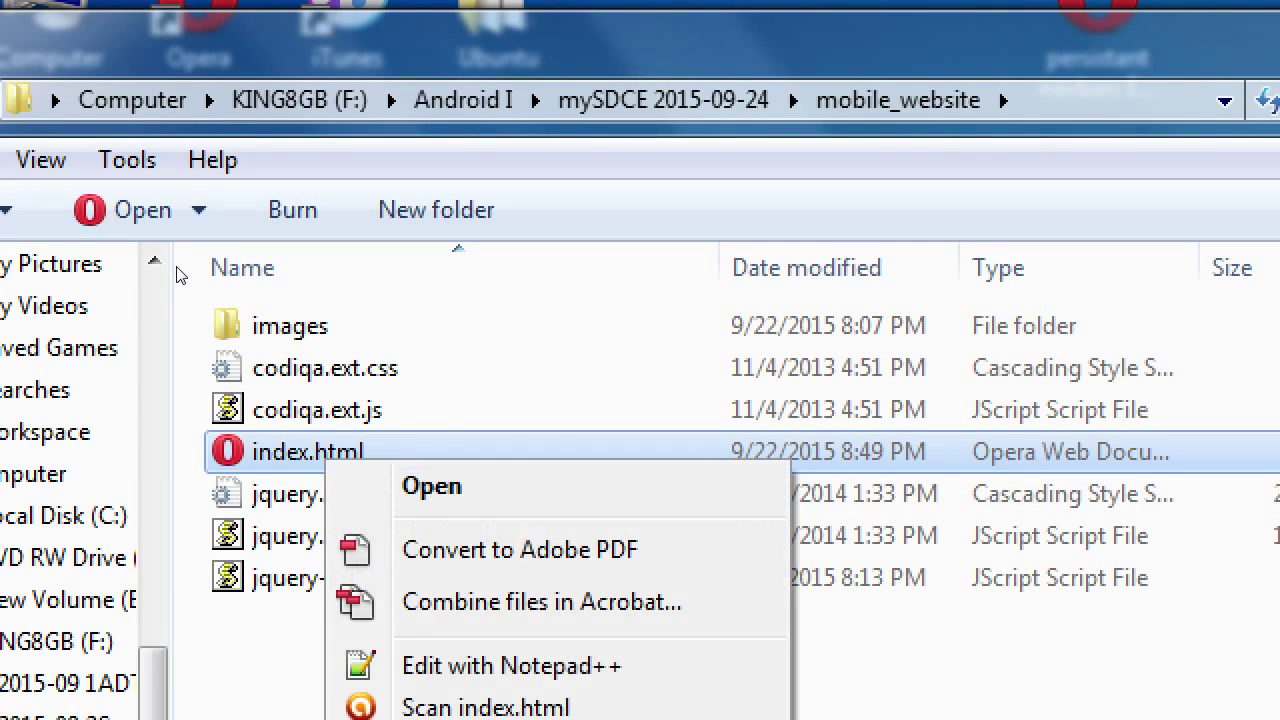
key(Down)
key(Down)
key(Down)
key(Down)
key(Return)
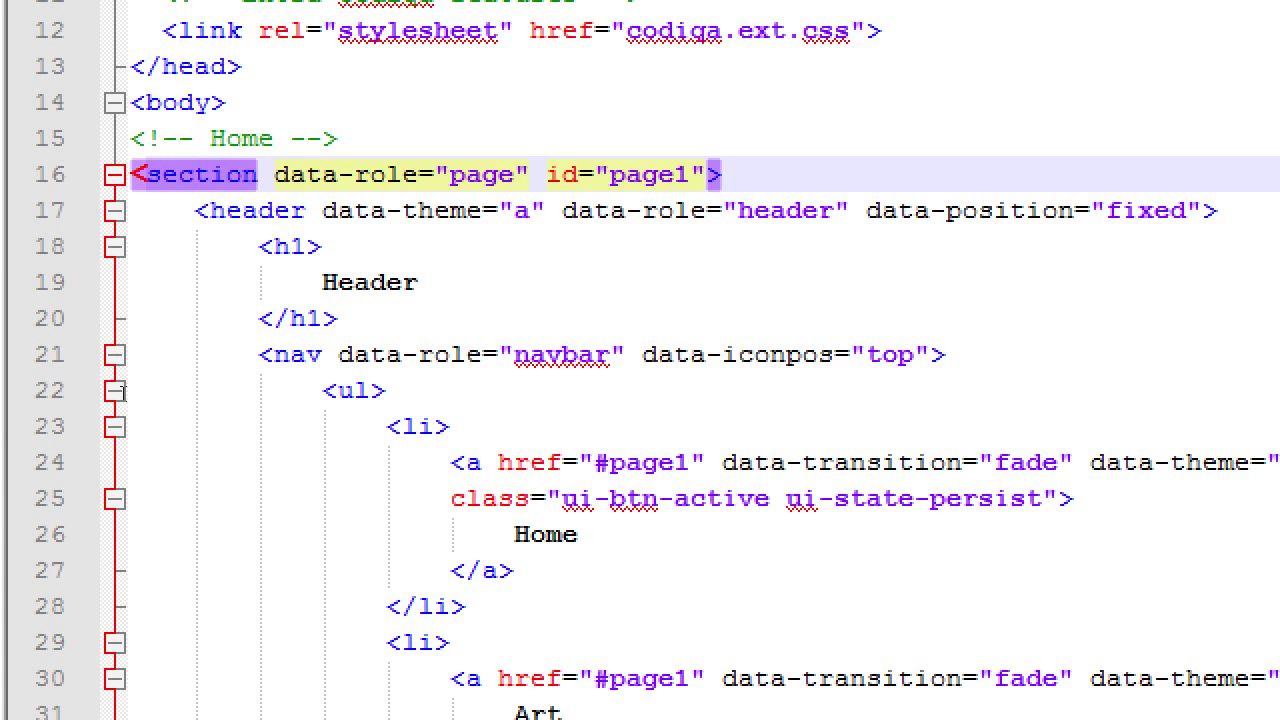
Delete the data-role="content" attribute from the opening article tag below the page1 header, keeping the tag's closing bracket.
key(Down)
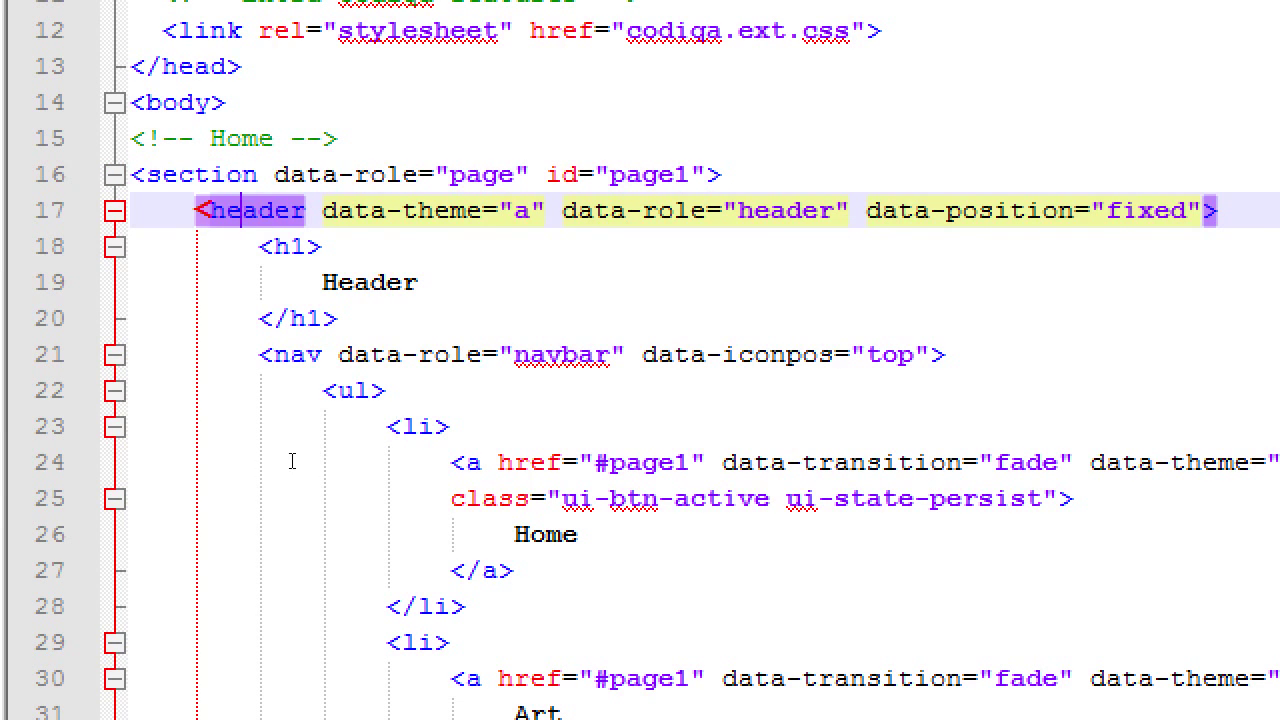
scroll(157, 475, down, 6)
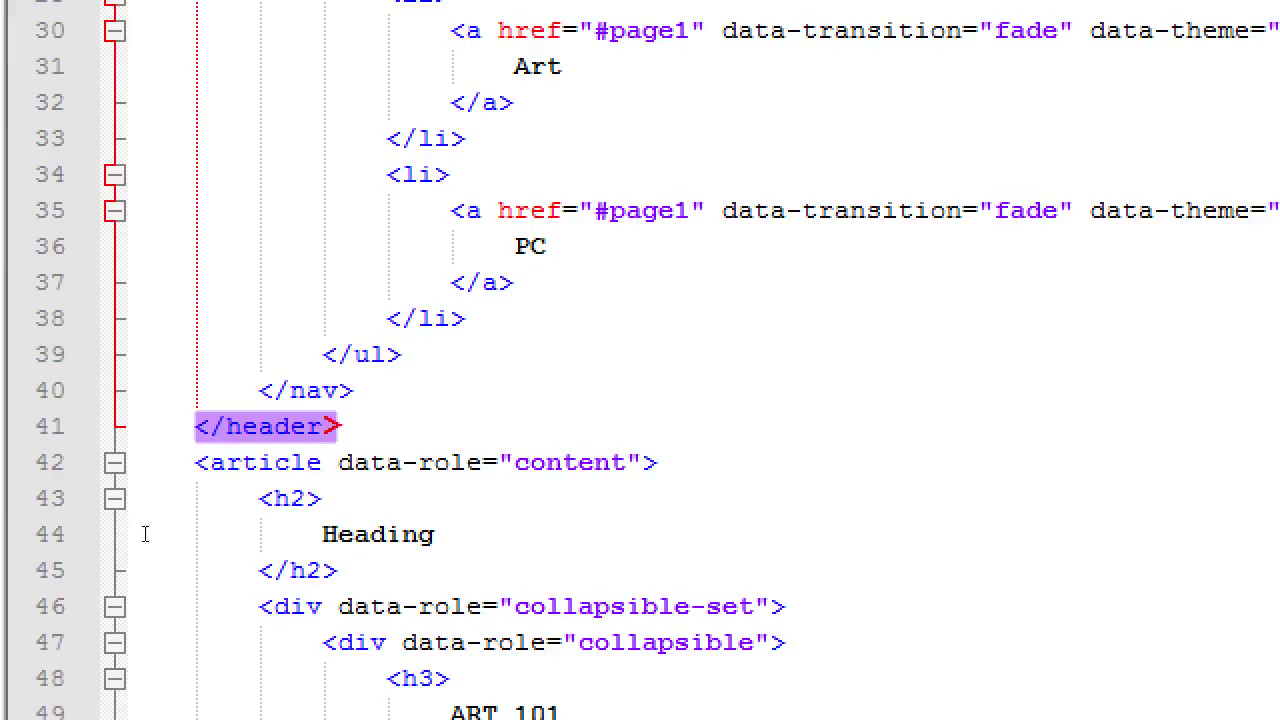
click(321, 512)
key(Up)
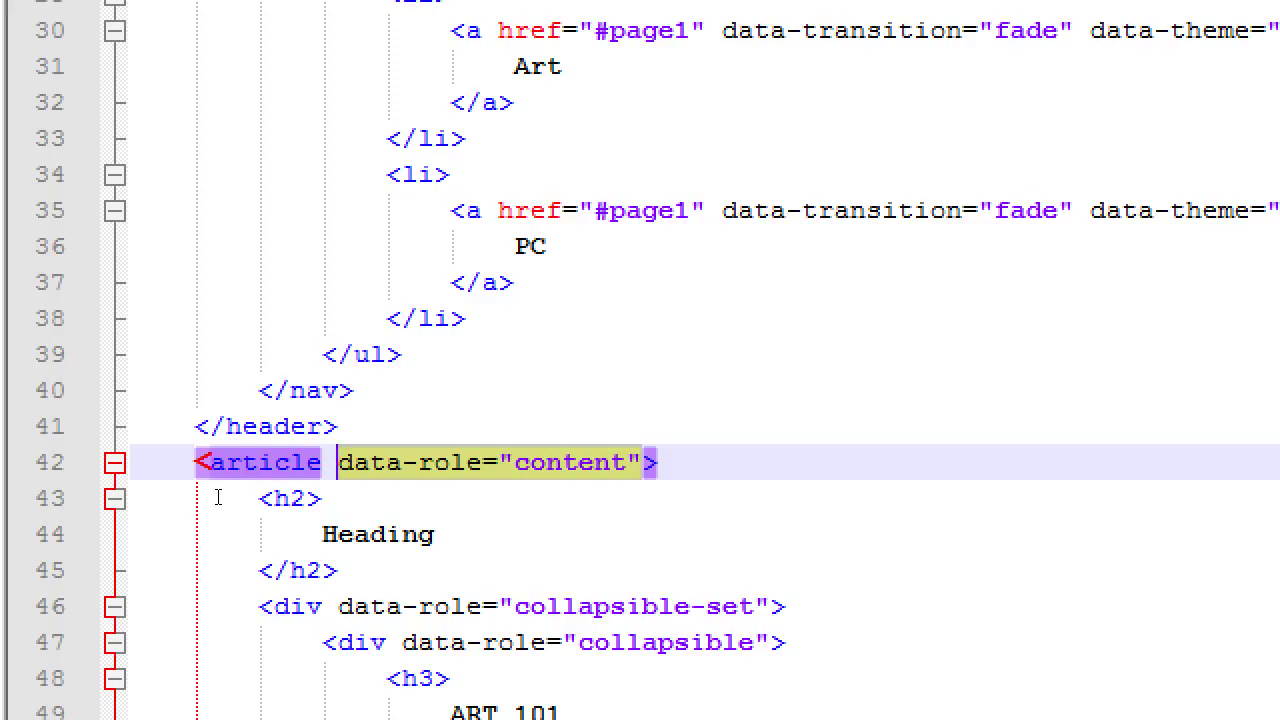
key(End)
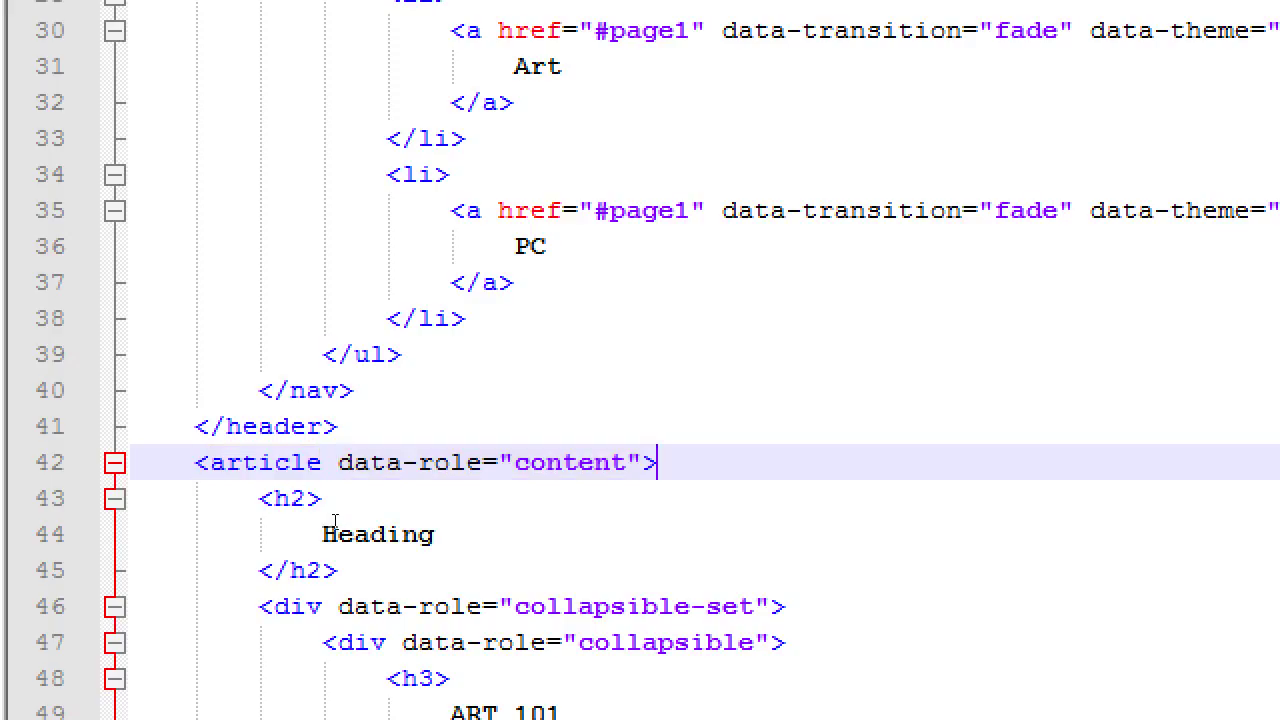
key(shift+Left)
key(shift+Left)
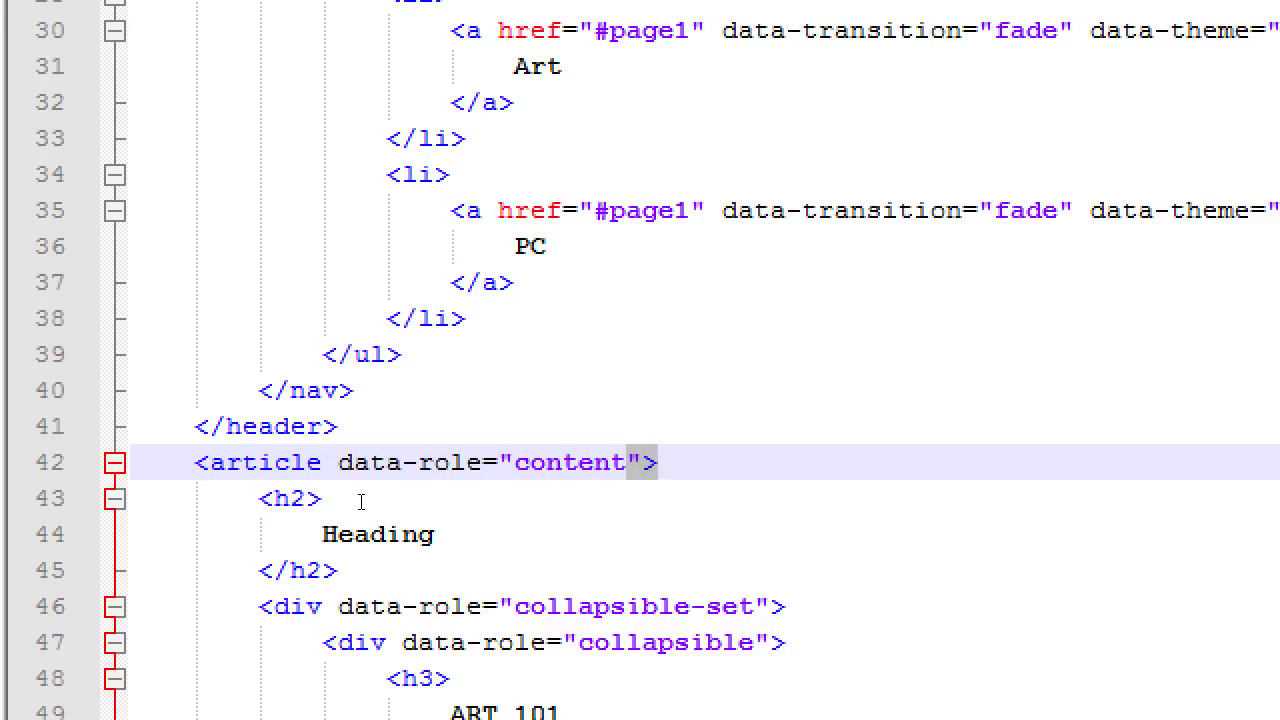
key(Left)
key(ctrl+shift+Left)
key(ctrl+Left)
key(ctrl+Left)
key(ctrl+Left)
key(ctrl+Left)
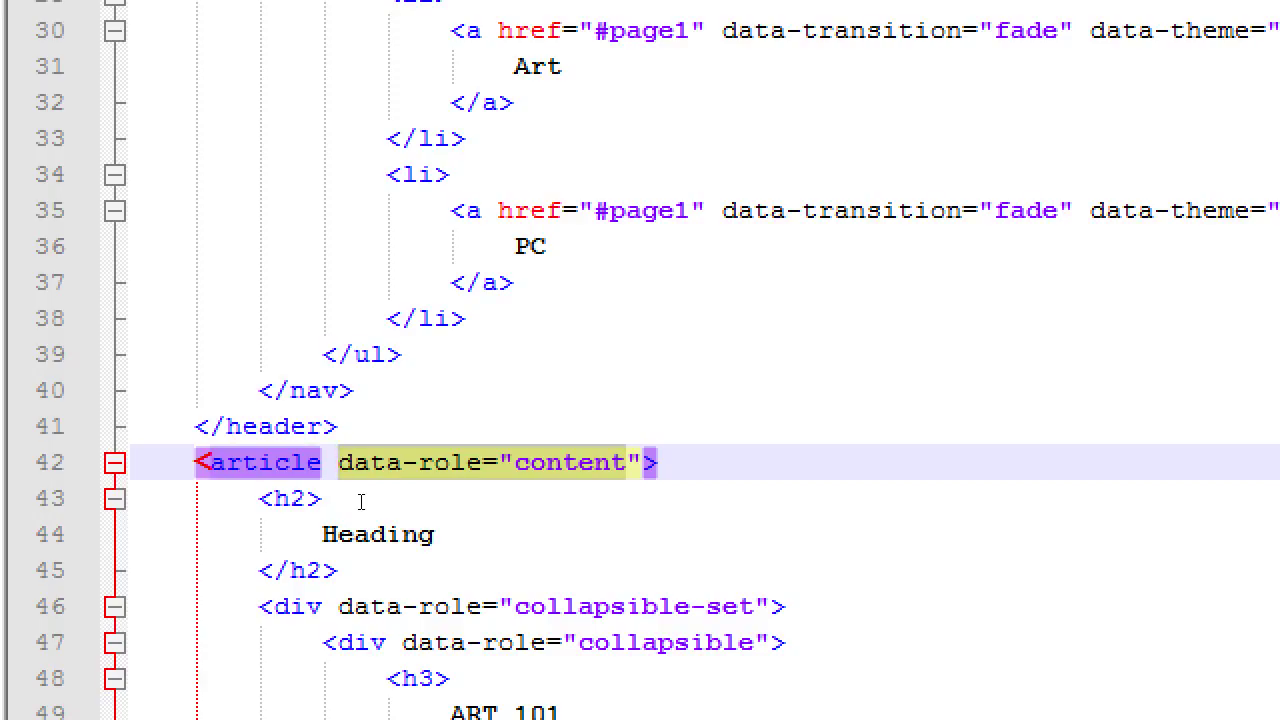
key(ctrl+Delete)
key(ctrl+Delete)
key(ctrl+Delete)
key(ctrl+Delete)
key(ctrl+Delete)
key(Delete)
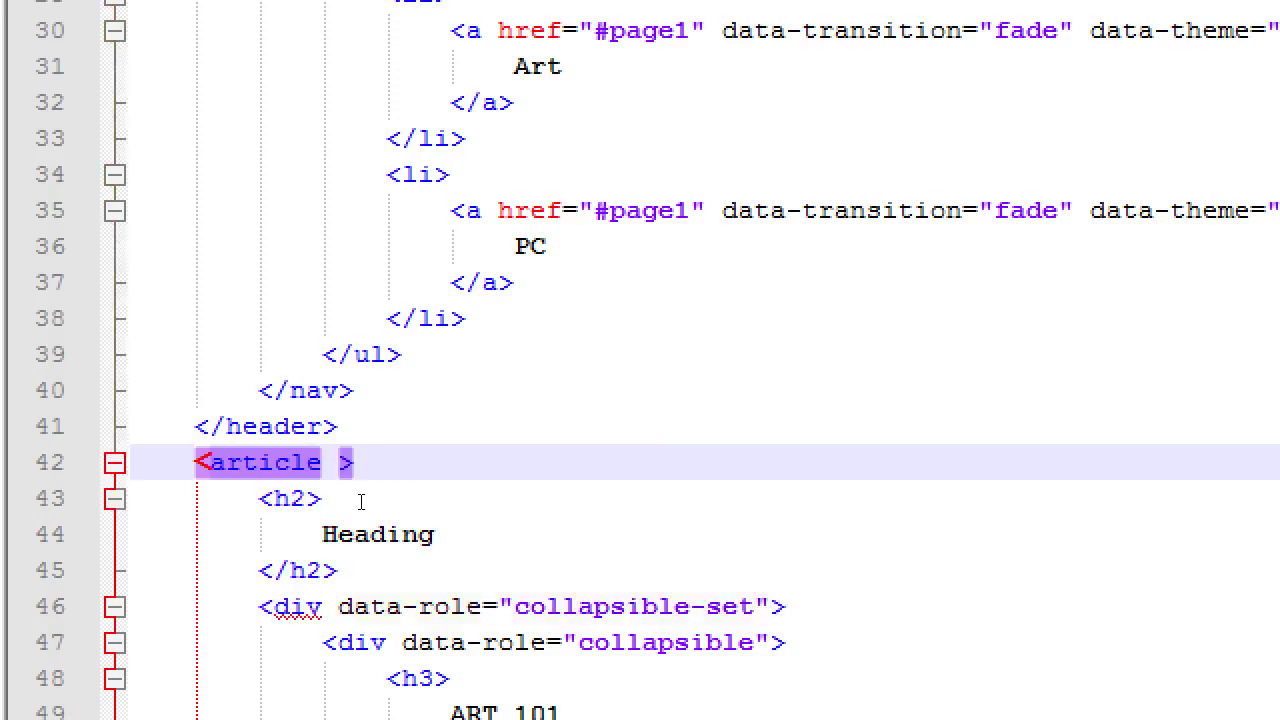